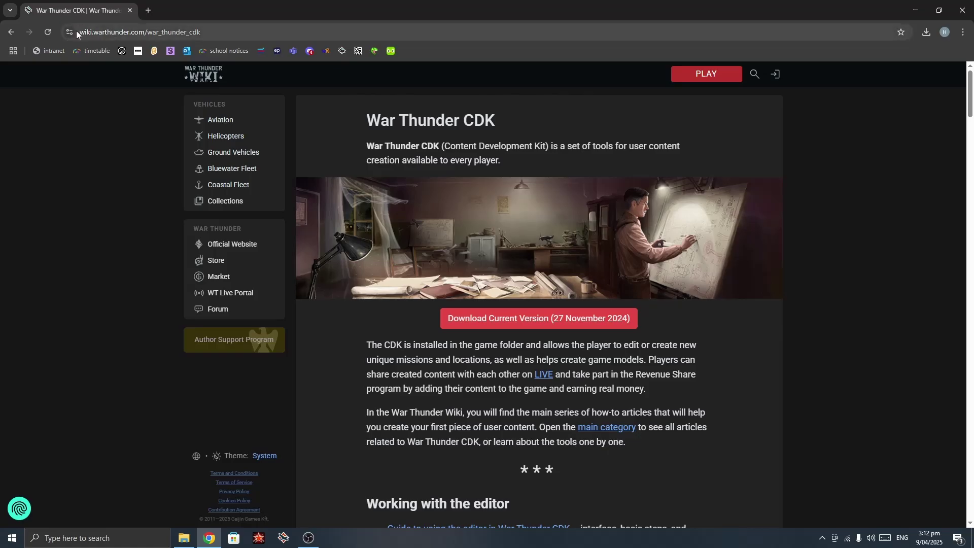
- Note the web address of the War Thunder CDK wiki page, and minimize the browser
{"action": "left_click_drag", "start_coordinate": [80, 32], "coordinate": [267, 33]}
{"action": "left_click", "coordinate": [267, 33]}
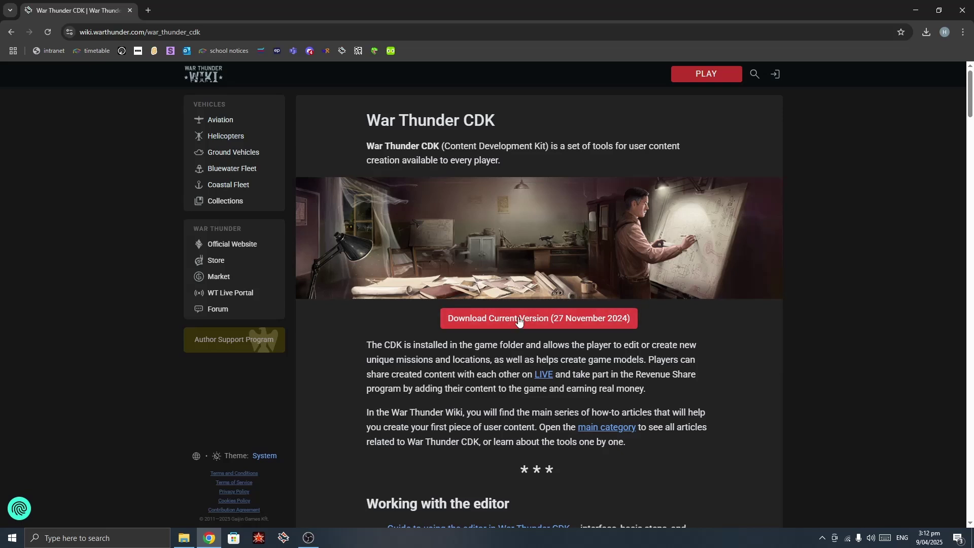
{"action": "left_click", "coordinate": [916, 5]}
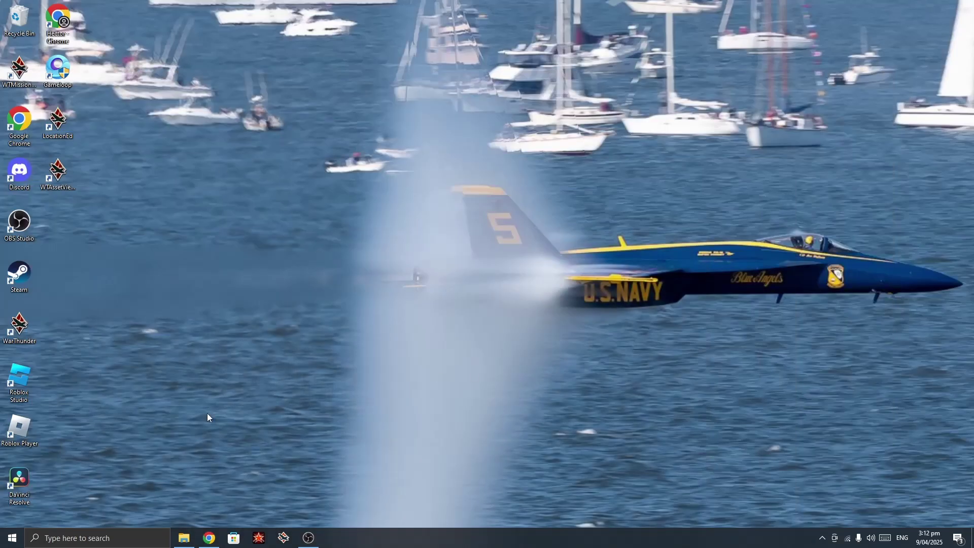
- Run the WarThunderCDK_2024_11_27__09_21 (4) installer from the Downloads folder with English as the setup language
{"action": "left_click", "coordinate": [186, 543]}
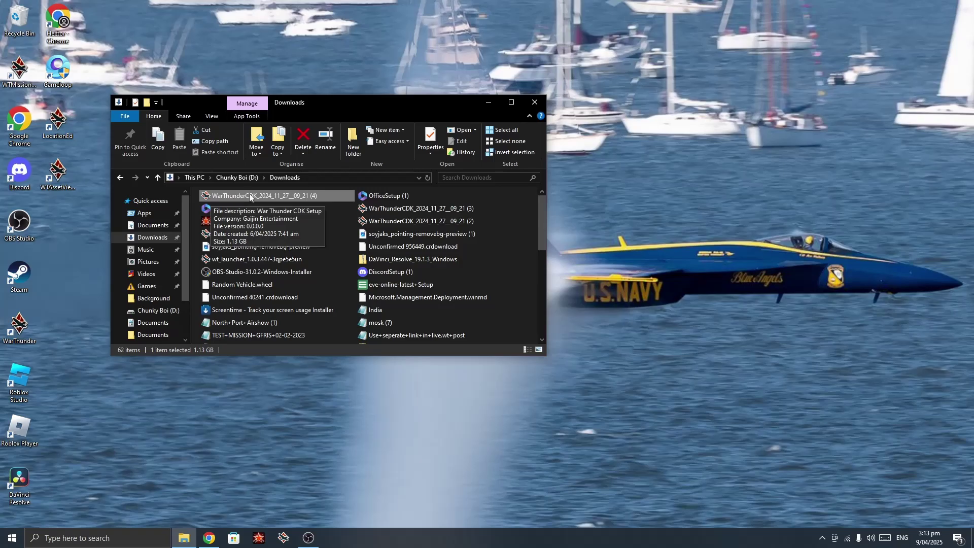
{"action": "double_click", "coordinate": [299, 195]}
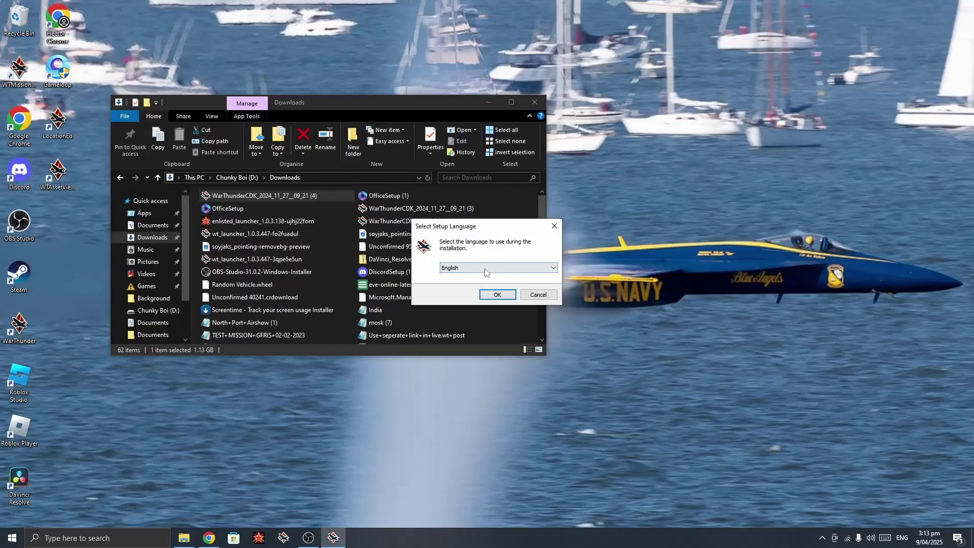
{"action": "left_click", "coordinate": [497, 293]}
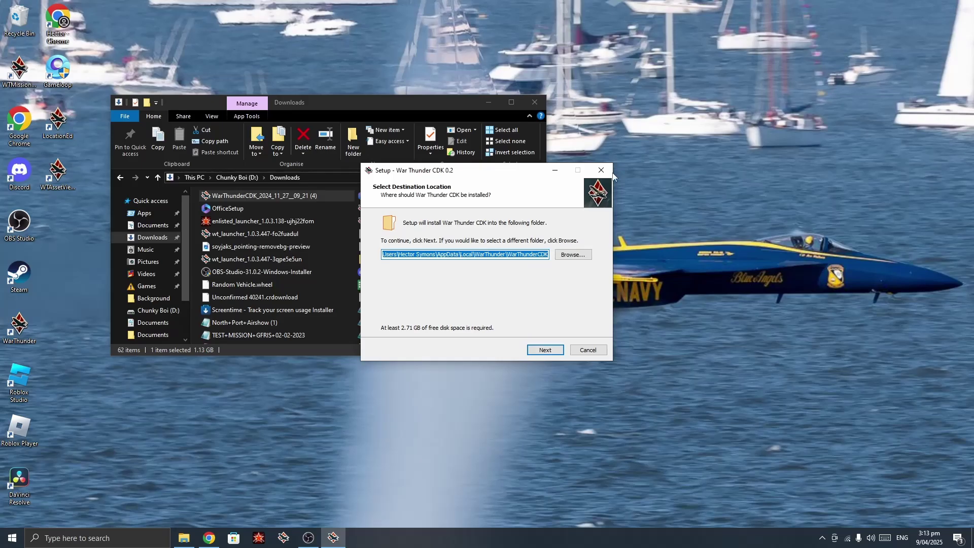
- Decline installing into the existing WarThunderCDK folder, then exit the setup and close the Downloads window
{"action": "left_click", "coordinate": [553, 354]}
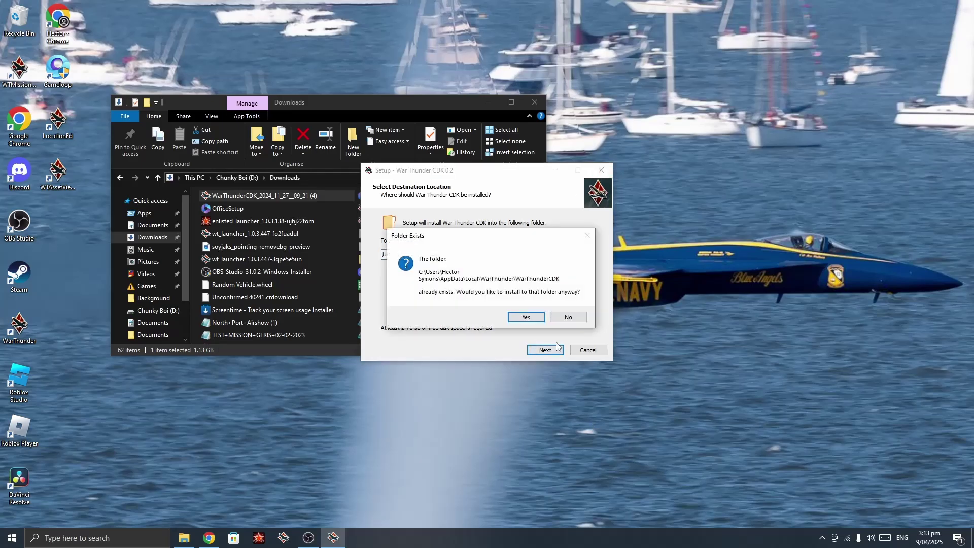
{"action": "left_click", "coordinate": [568, 316]}
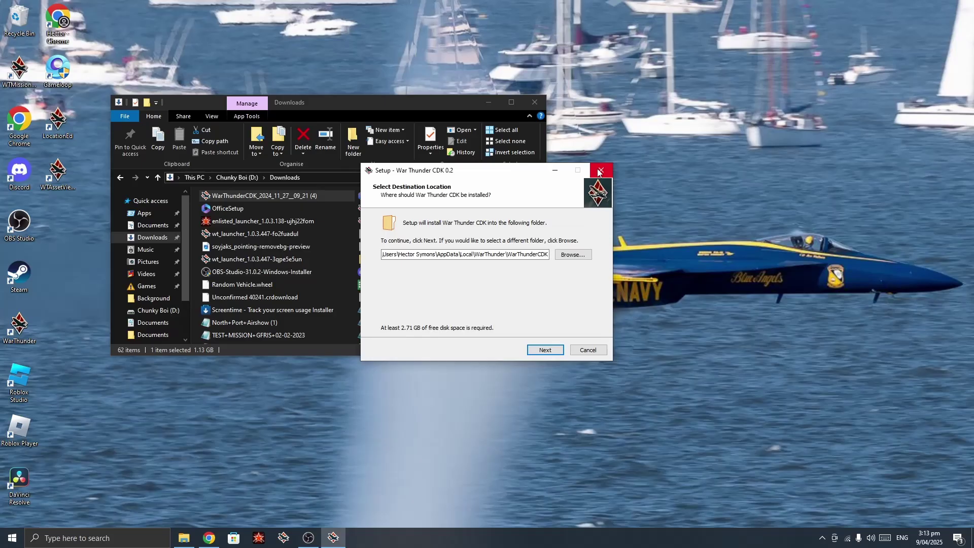
{"action": "left_click", "coordinate": [599, 171]}
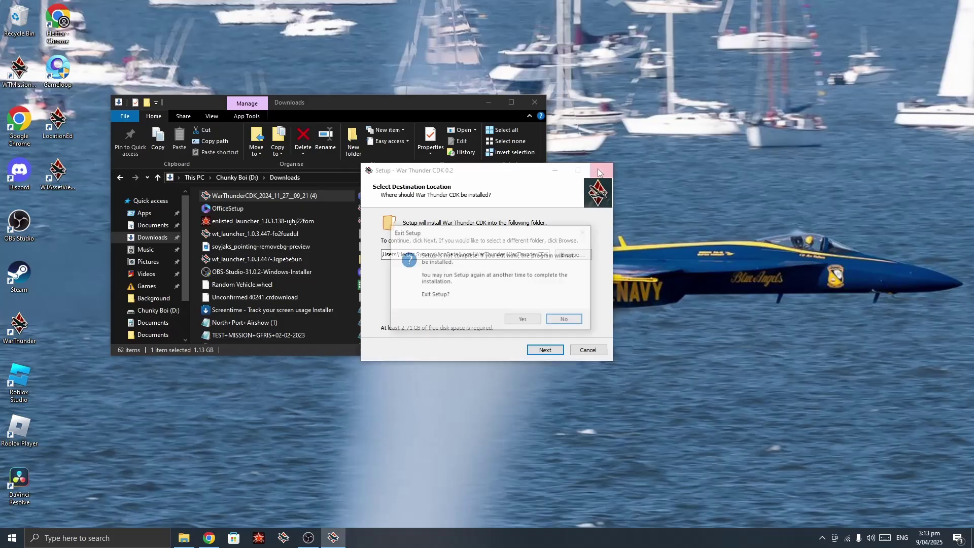
{"action": "left_click", "coordinate": [528, 316]}
{"action": "left_click", "coordinate": [535, 102]}
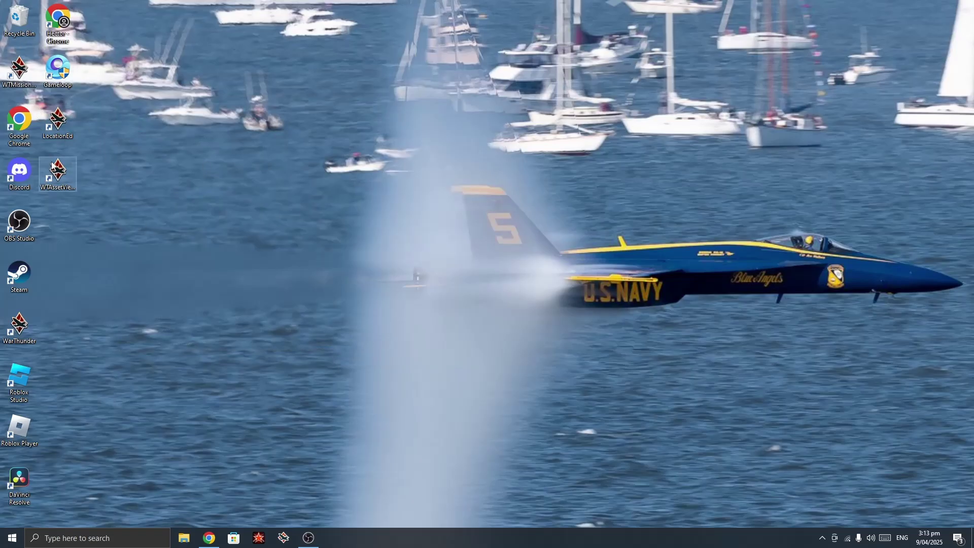
- Launch the War Thunder mission editor from the desktop without its console, and load the air_equatorial_island level file
{"action": "double_click", "coordinate": [19, 71]}
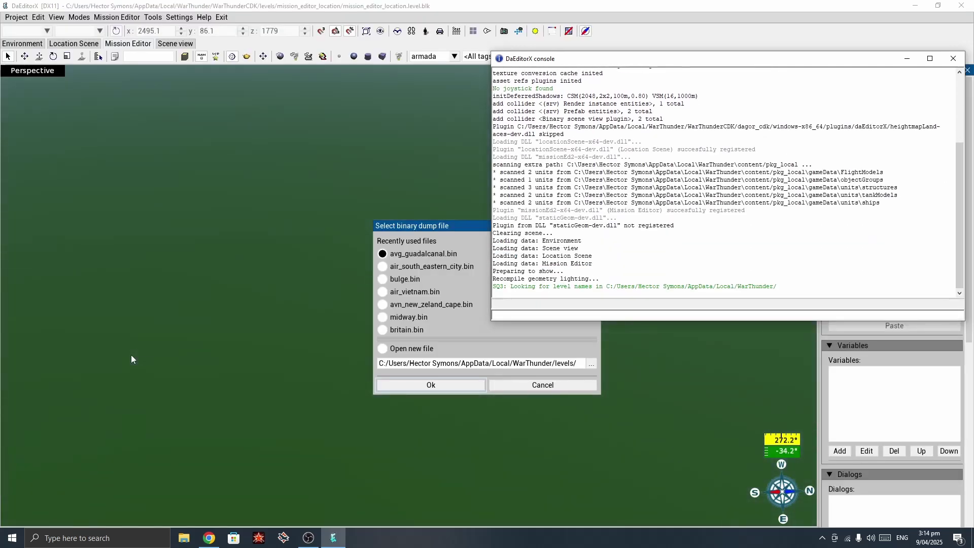
{"action": "left_click", "coordinate": [953, 58]}
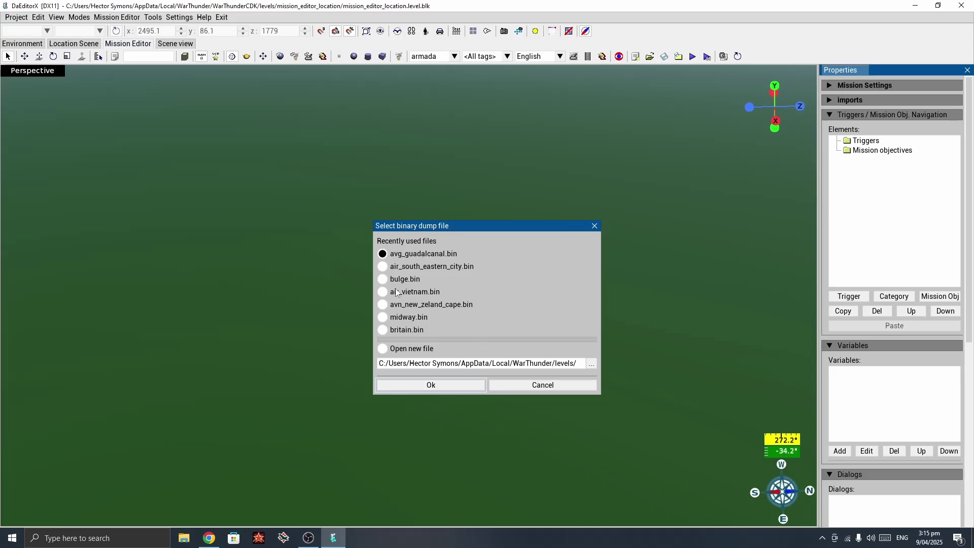
{"action": "left_click", "coordinate": [592, 363]}
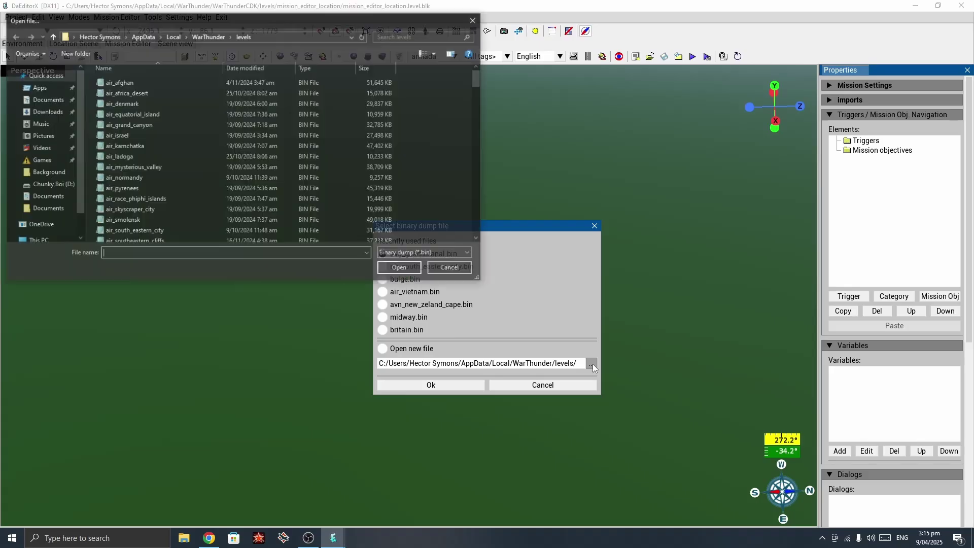
{"action": "scroll", "coordinate": [246, 151], "scroll_direction": "down", "scroll_amount": 20}
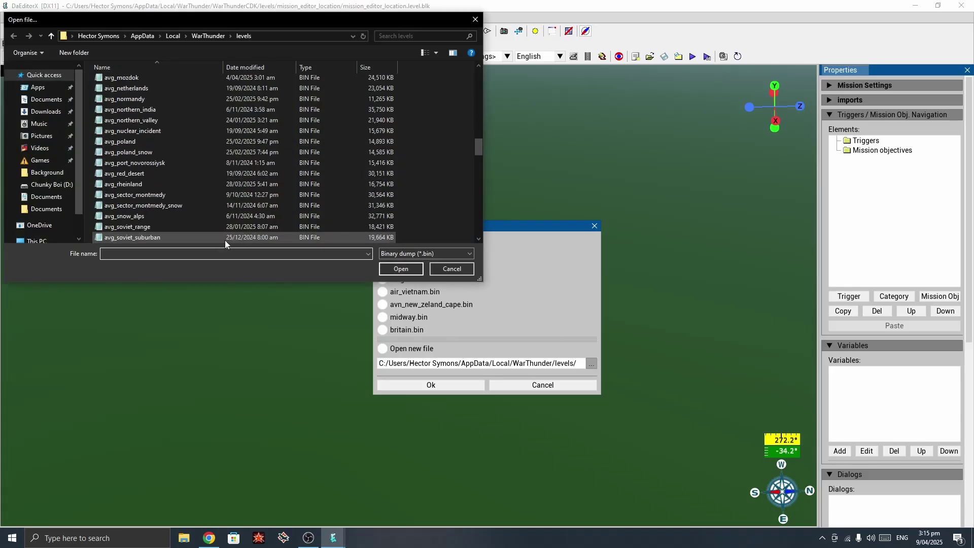
{"action": "scroll", "coordinate": [222, 217], "scroll_direction": "up", "scroll_amount": 20}
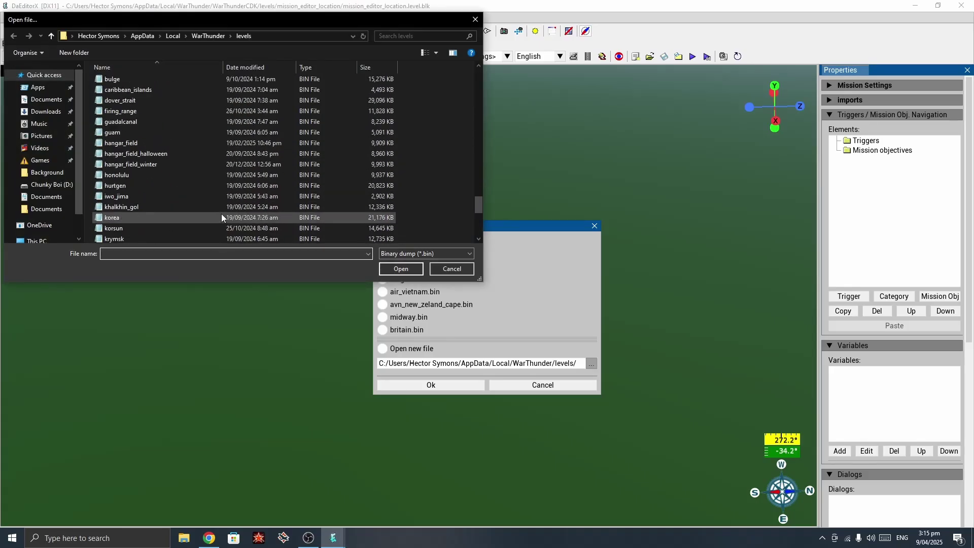
{"action": "scroll", "coordinate": [213, 213], "scroll_direction": "up", "scroll_amount": 15}
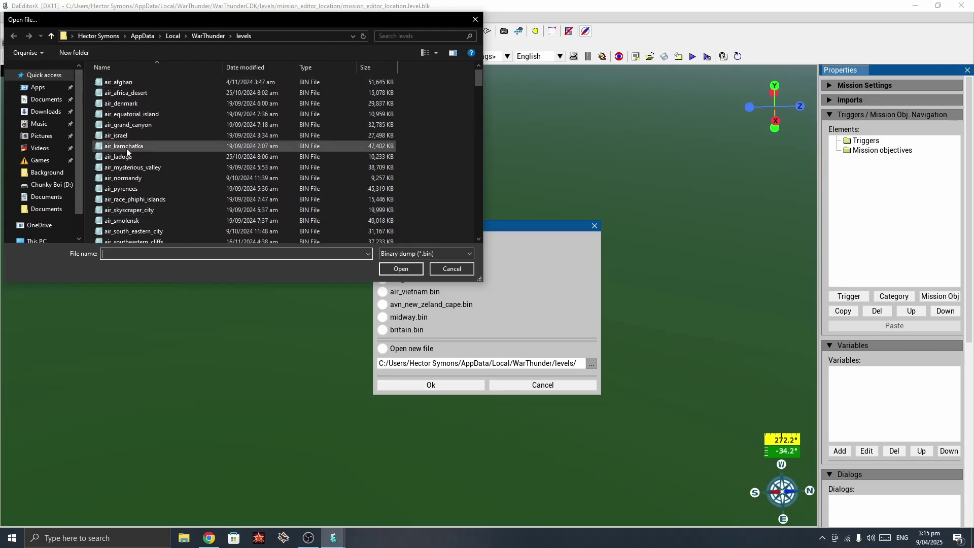
{"action": "left_click", "coordinate": [153, 114]}
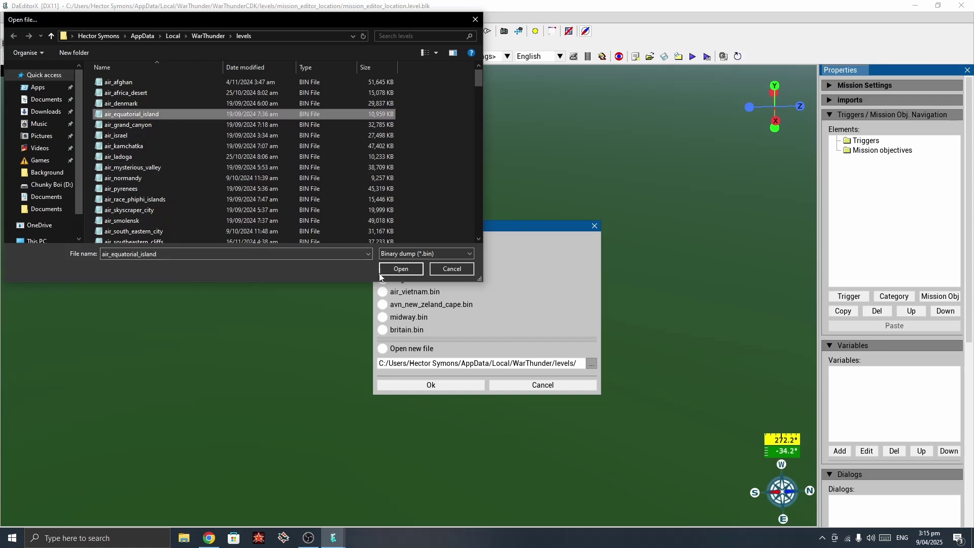
{"action": "left_click", "coordinate": [412, 272]}
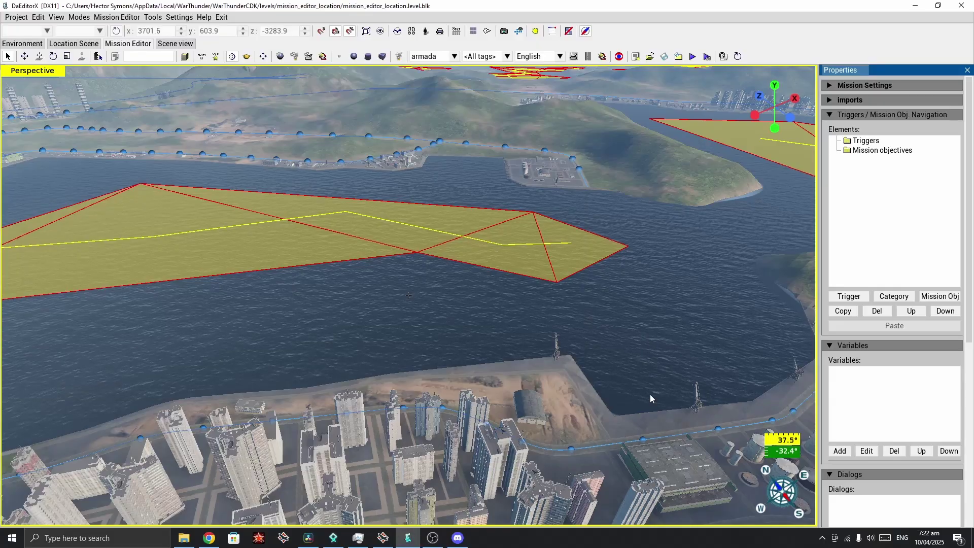
- Fly the camera around the coastal city map to examine its waterfront, harbour and navigation areas
{"action": "key", "text": "s"}
{"action": "key", "text": "w"}
{"action": "key", "text": "s"}
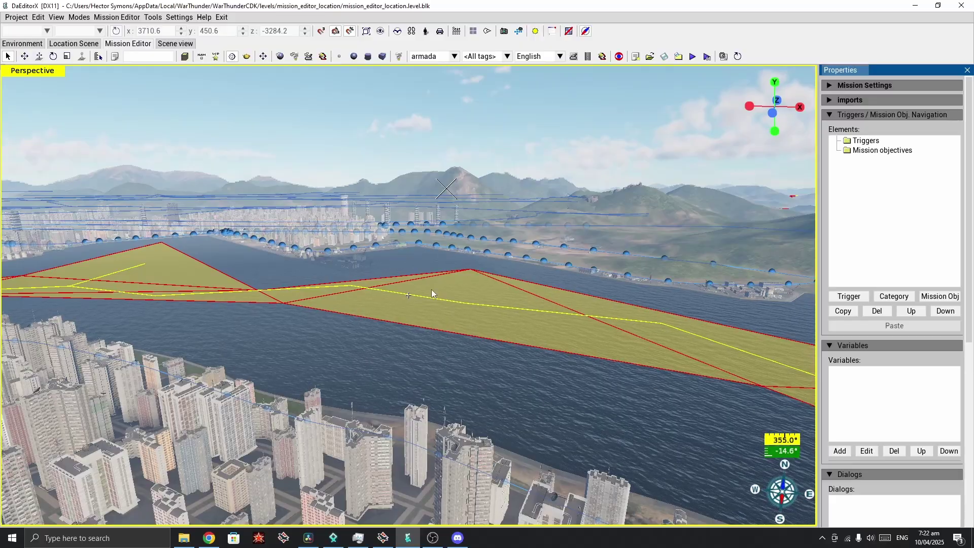
{"action": "middle_click_drag", "start_coordinate": [431, 289], "coordinate": [409, 294], "text": "alt"}
{"action": "key", "text": "w"}
{"action": "key", "text": "e"}
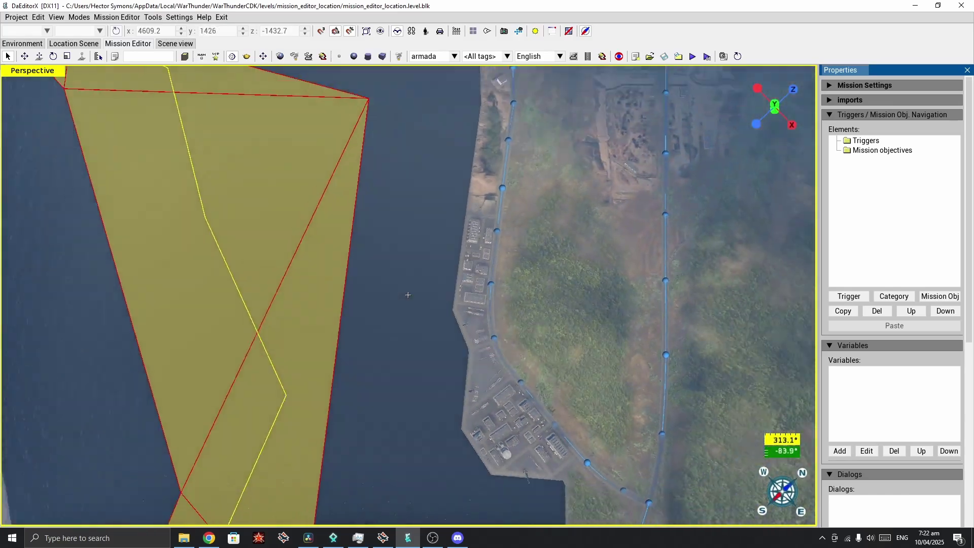
{"action": "key", "text": "w"}
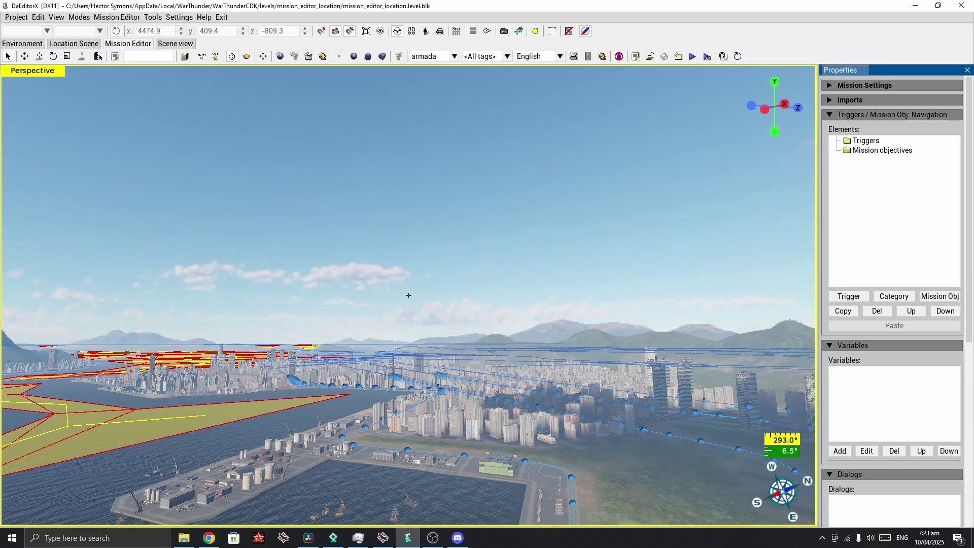
{"action": "key", "text": "alt+Tab"}
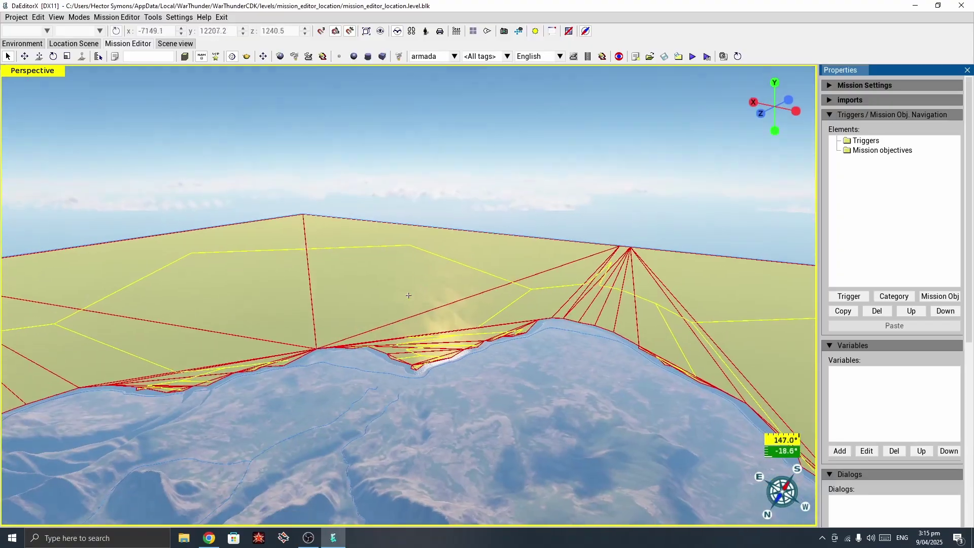
- Fly over the island level to examine its river city, road bridge, skyscrapers and mountain valley
{"action": "key", "text": "w"}
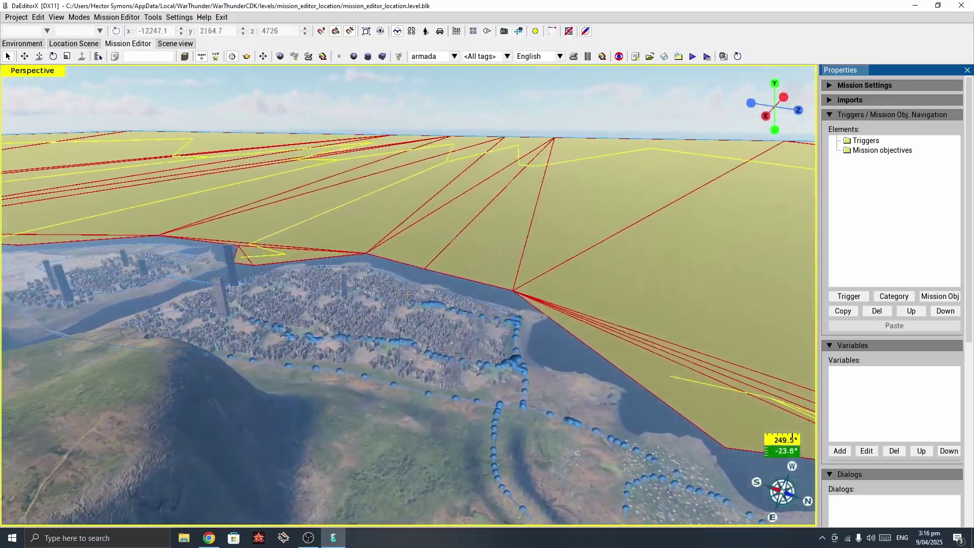
{"action": "key", "text": "w"}
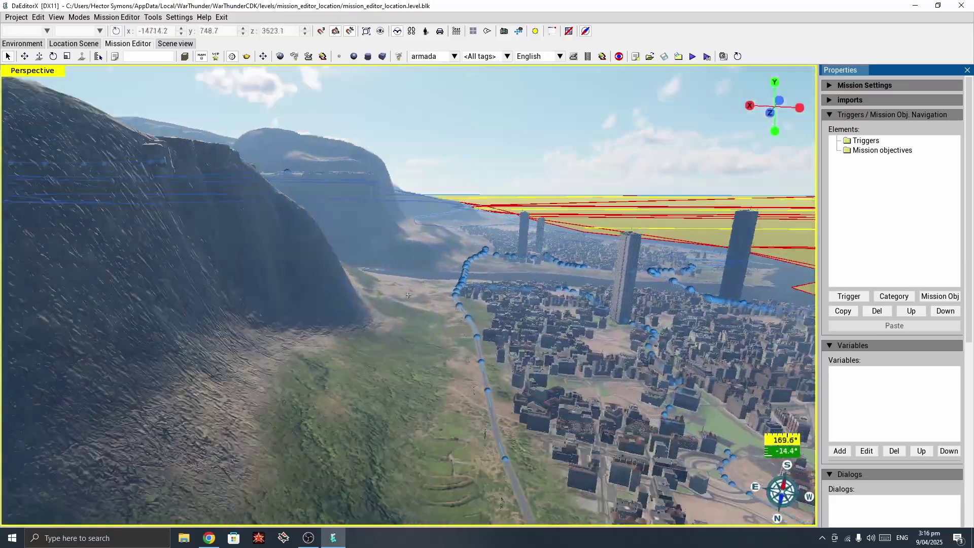
{"action": "key", "text": "w"}
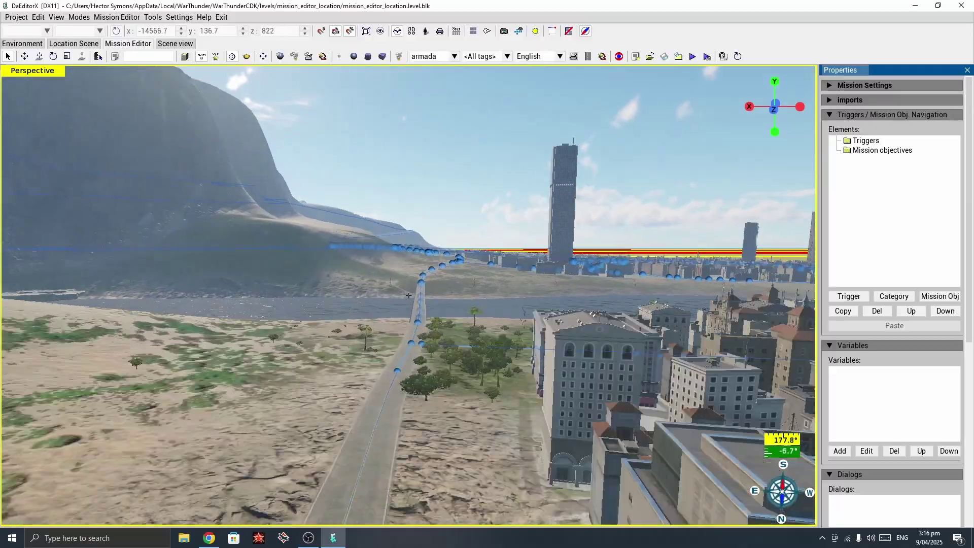
{"action": "key", "text": "w"}
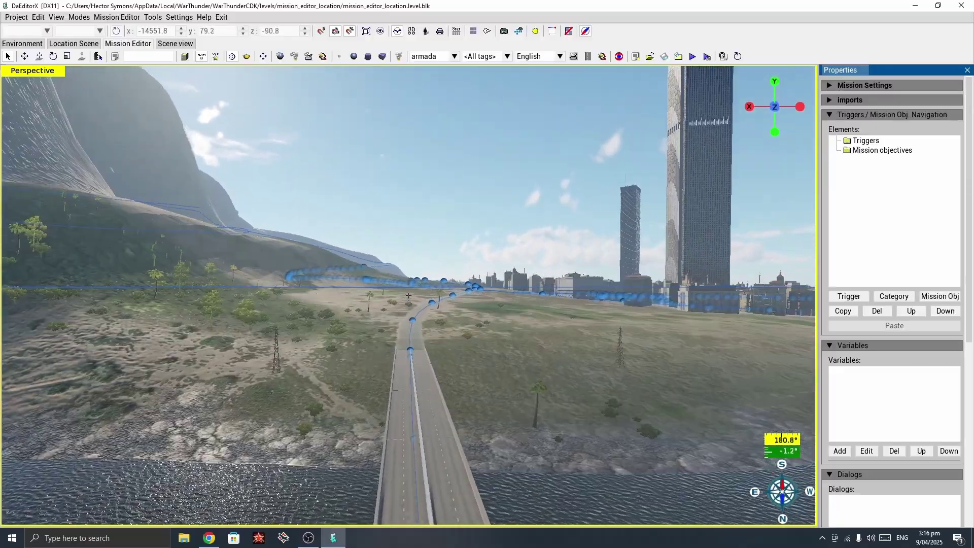
{"action": "key", "text": "w"}
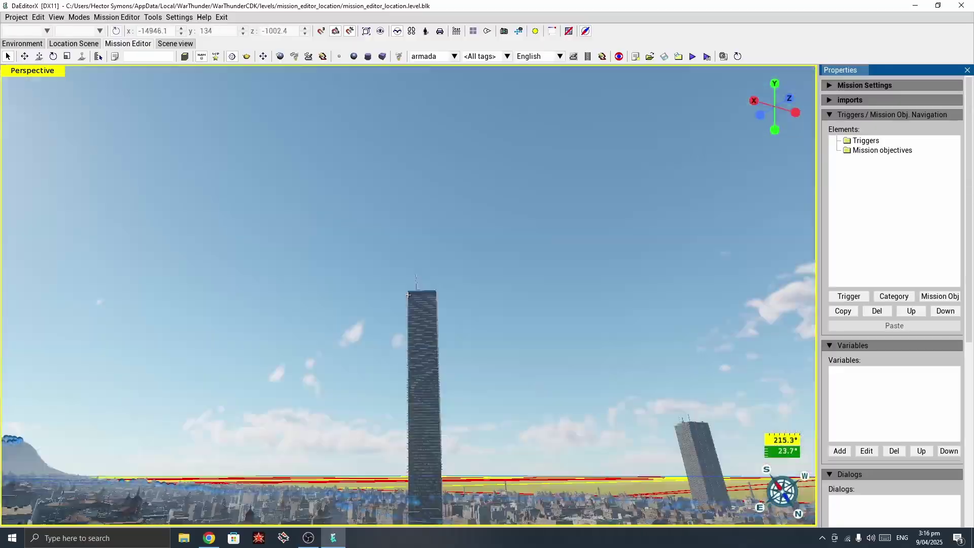
{"action": "key", "text": "s"}
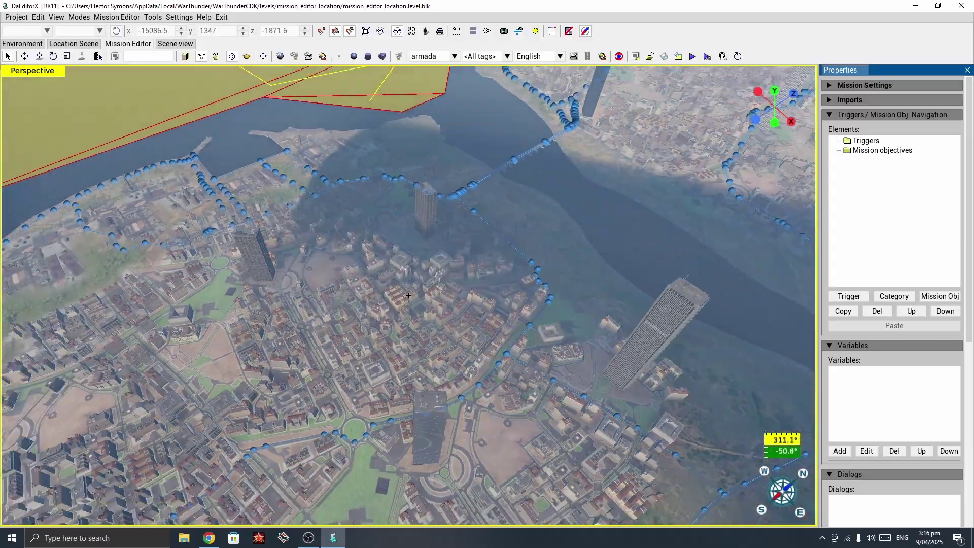
{"action": "key", "text": "s"}
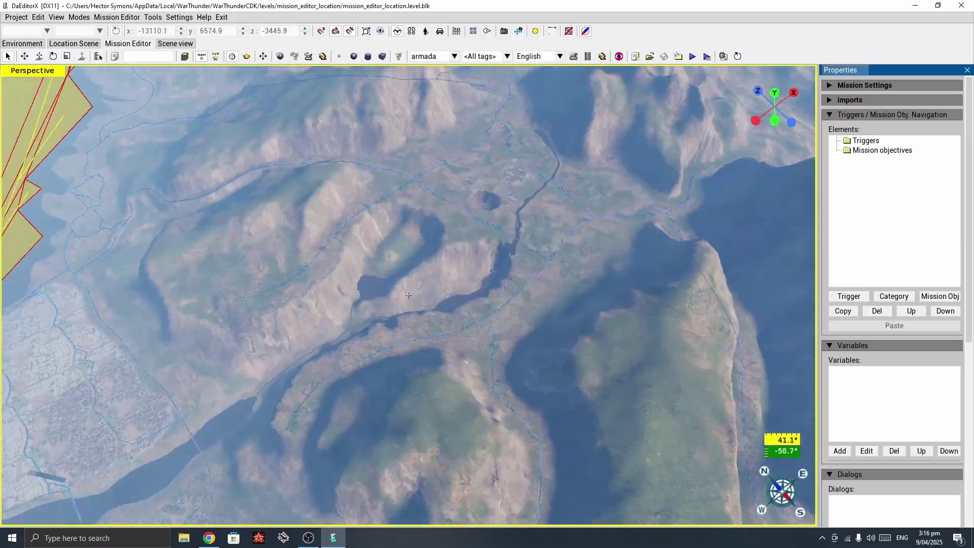
{"action": "key", "text": "w"}
{"action": "key", "text": "w"}
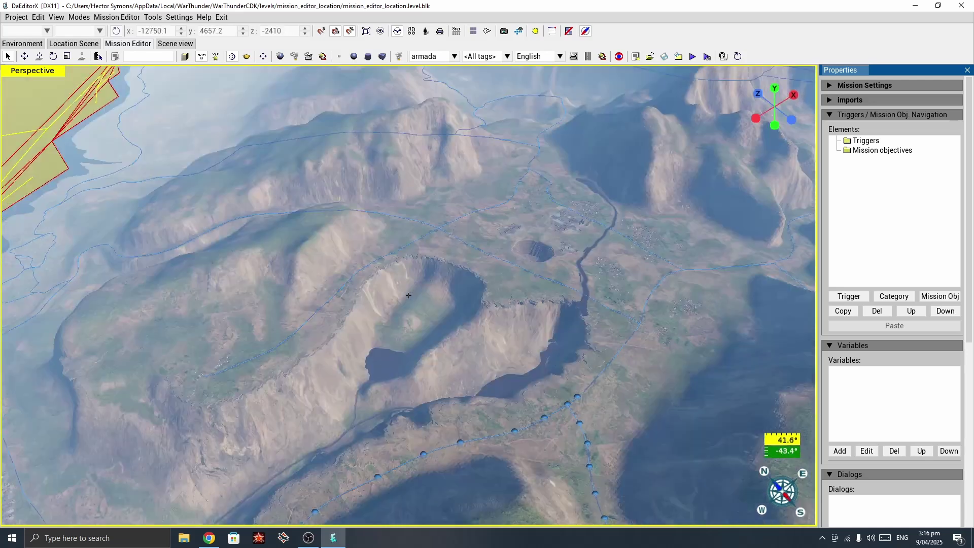
{"action": "key", "text": "space"}
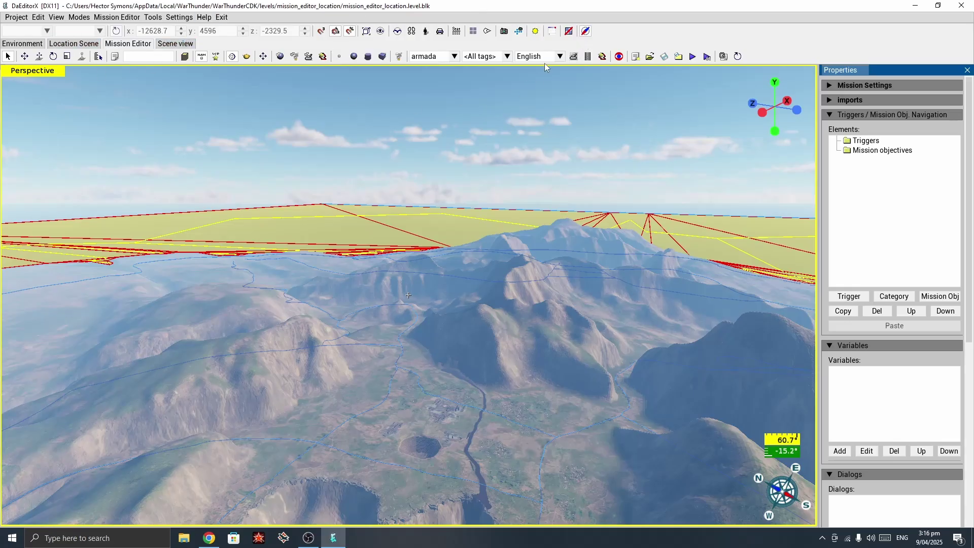
- Create an armada unit in the valley beside the round open-pit mine, at about x -8050, y 1267, z 237
{"action": "left_click", "coordinate": [574, 57]}
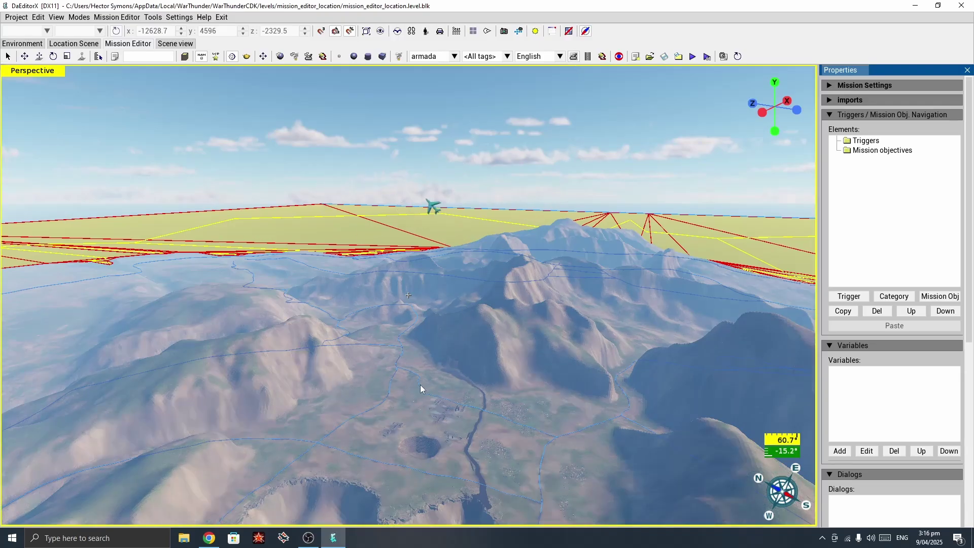
{"action": "left_click", "coordinate": [409, 446]}
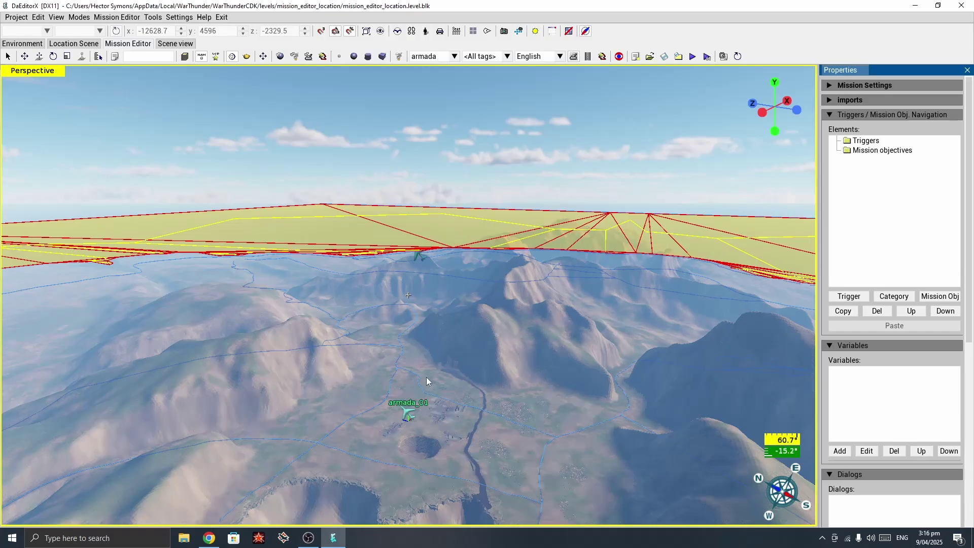
{"action": "key", "text": "w"}
{"action": "key", "text": "space"}
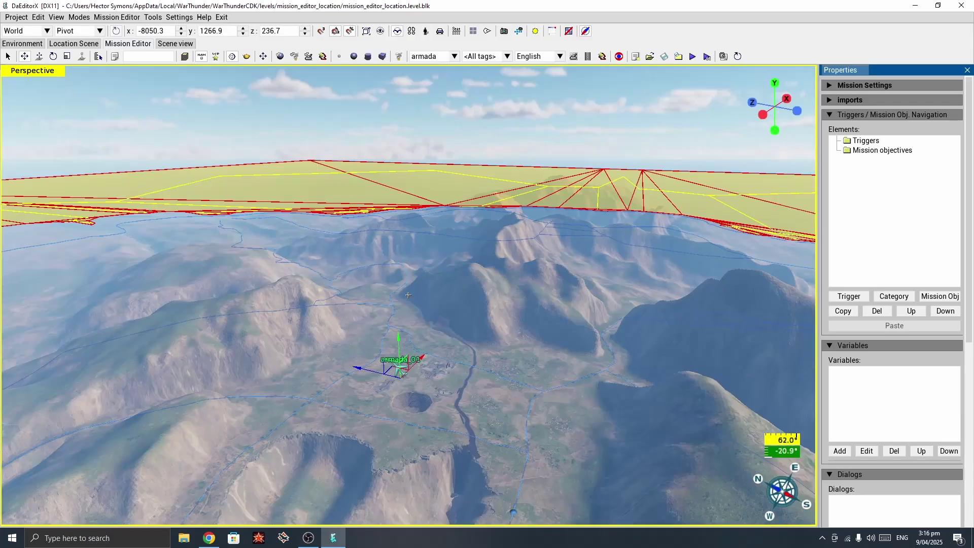
{"action": "key", "text": "w"}
{"action": "scroll", "coordinate": [409, 295], "scroll_direction": "up", "scroll_amount": 6}
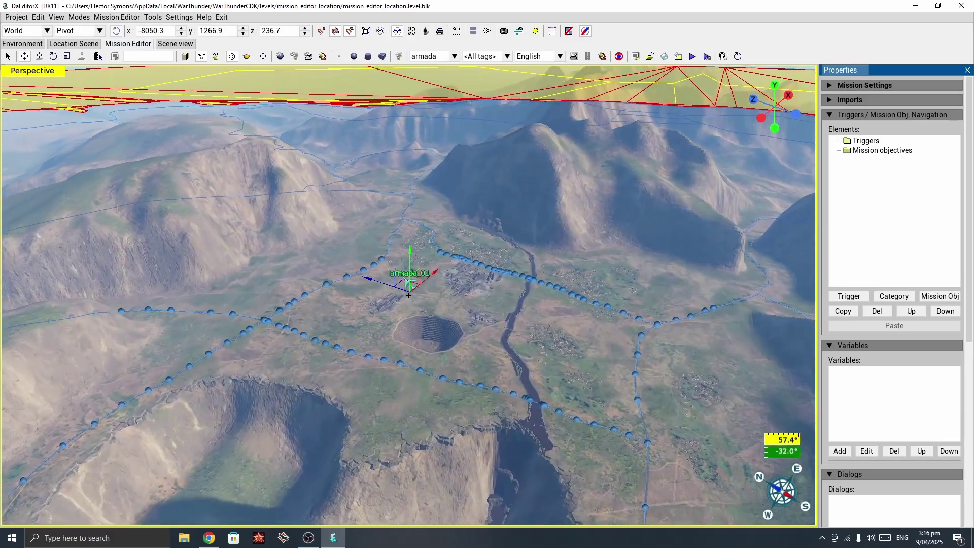
{"action": "key", "text": "w"}
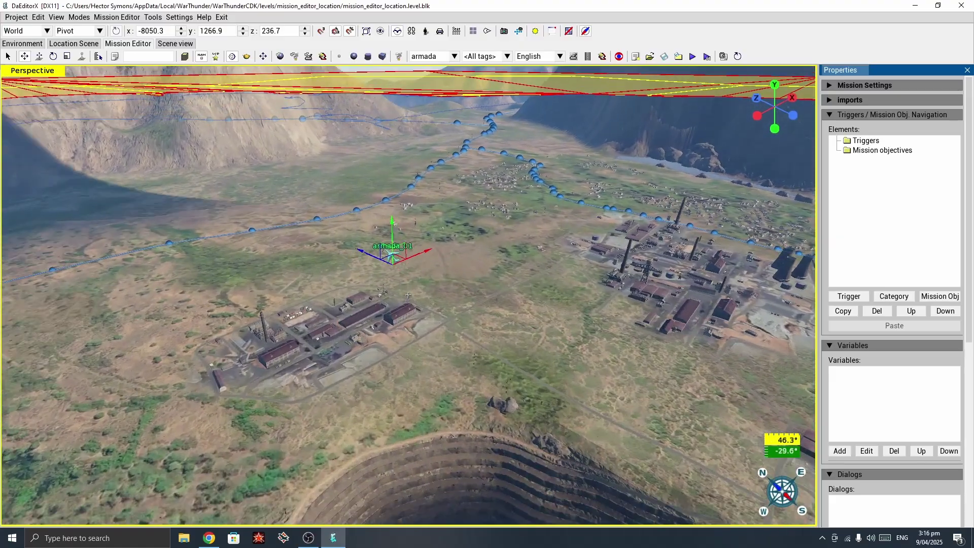
- Open the armada unit's object properties and rename the unit to player, keeping its type as armada
{"action": "key", "text": "space"}
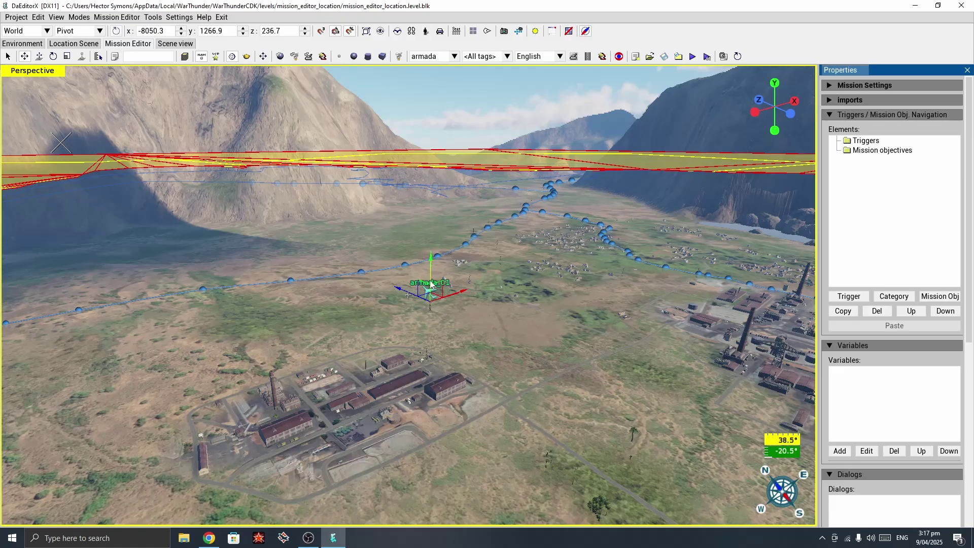
{"action": "left_click", "coordinate": [114, 56]}
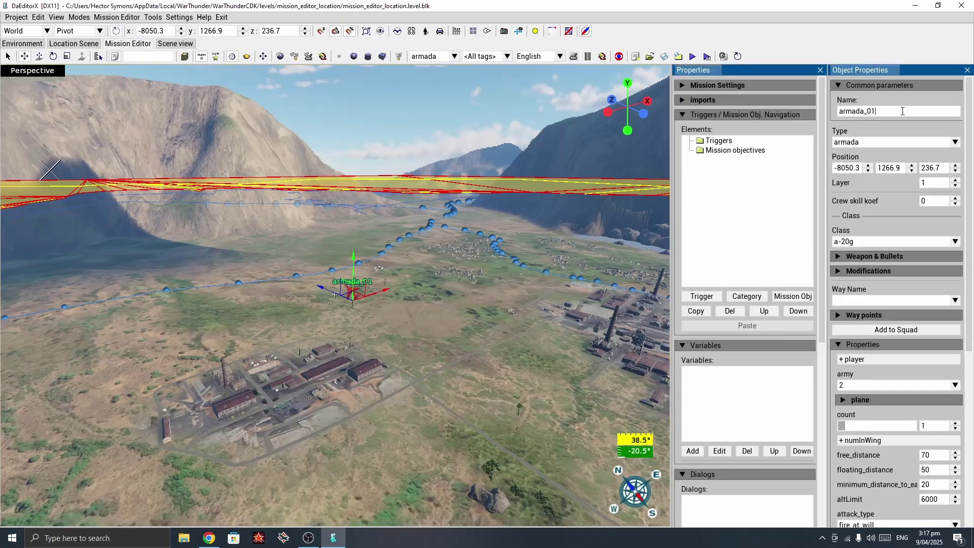
{"action": "key", "text": "BackSpace"}
{"action": "key", "text": "BackSpace"}
{"action": "key", "text": "BackSpace"}
{"action": "key", "text": "BackSpace"}
{"action": "key", "text": "BackSpace"}
{"action": "key", "text": "BackSpace"}
{"action": "key", "text": "BackSpace"}
{"action": "key", "text": "BackSpace"}
{"action": "key", "text": "BackSpace"}
{"action": "type", "text": "player"}
{"action": "left_click", "coordinate": [952, 144]}
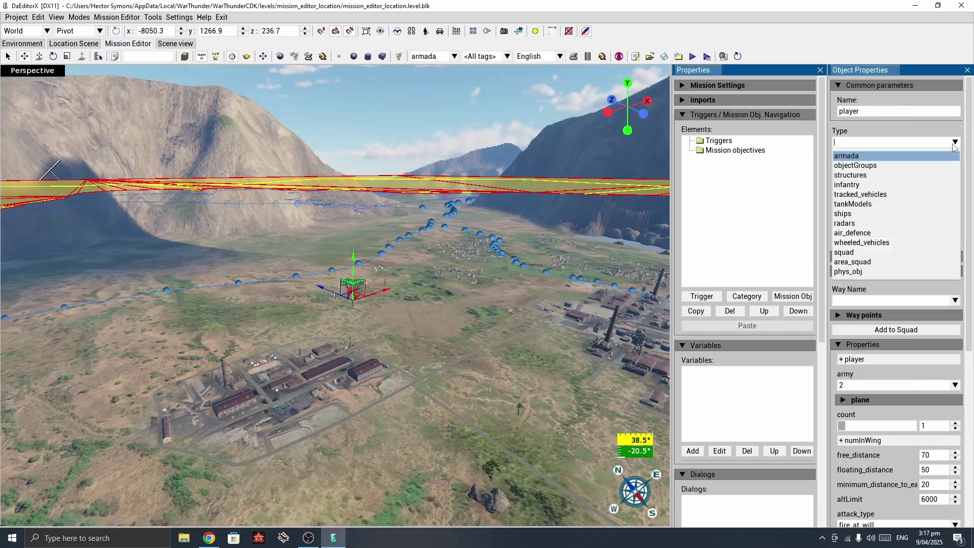
{"action": "left_click", "coordinate": [952, 145]}
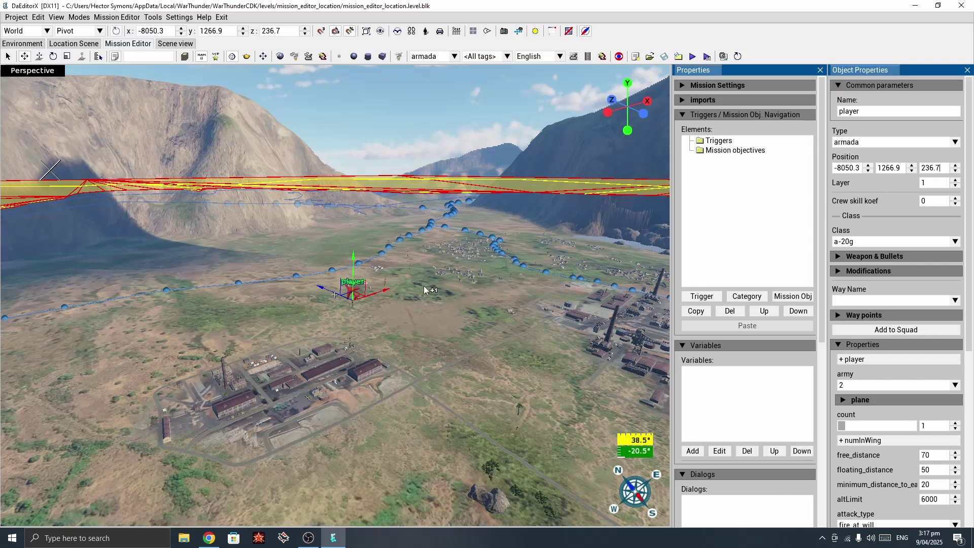
- Set the player unit's vertical position (y) to 1500
{"action": "left_click", "coordinate": [947, 169]}
{"action": "key", "text": "BackSpace"}
{"action": "key", "text": "BackSpace"}
{"action": "key", "text": "BackSpace"}
{"action": "key", "text": "Return"}
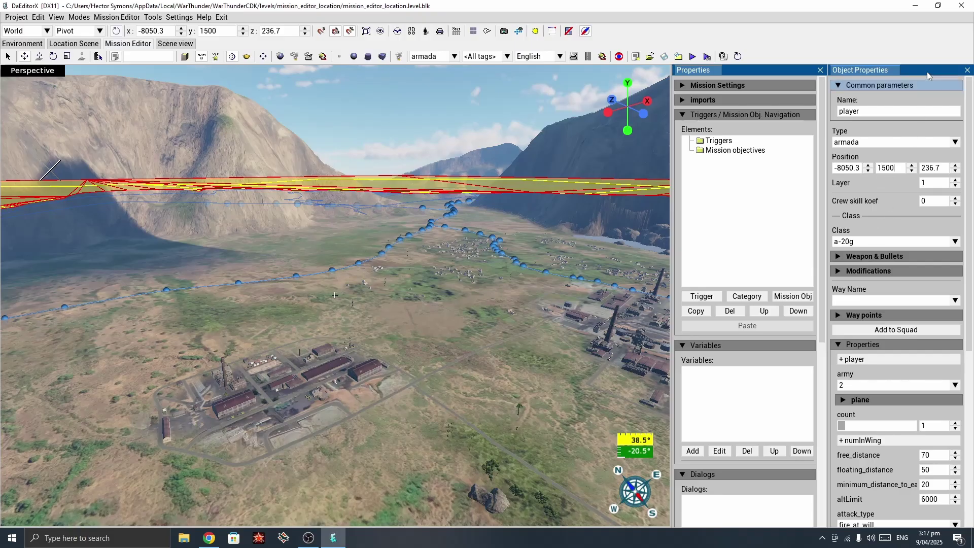
- Fly the camera around the player unit to examine its height above the valley and the open-pit mine
{"action": "left_click", "coordinate": [335, 267]}
{"action": "key", "text": "space"}
{"action": "key", "text": "s"}
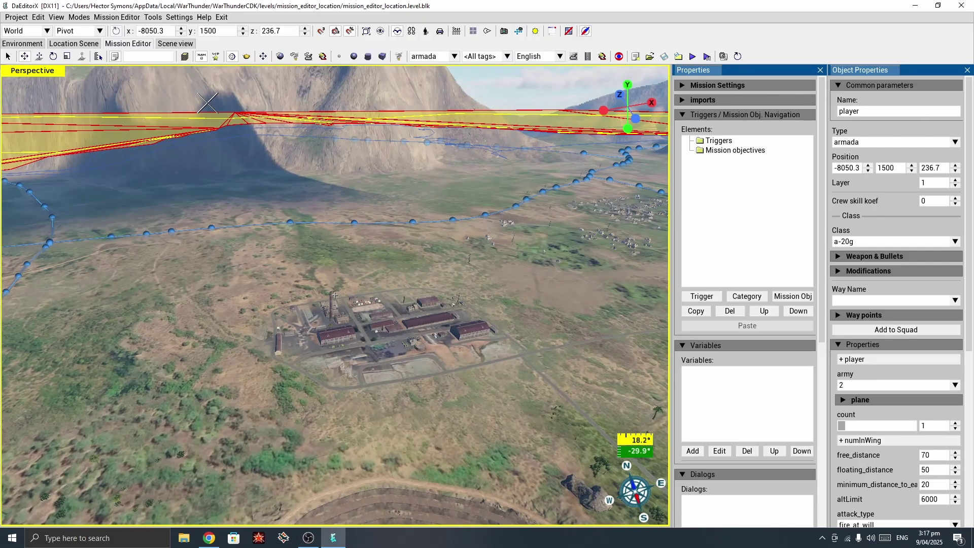
{"action": "key", "text": "space"}
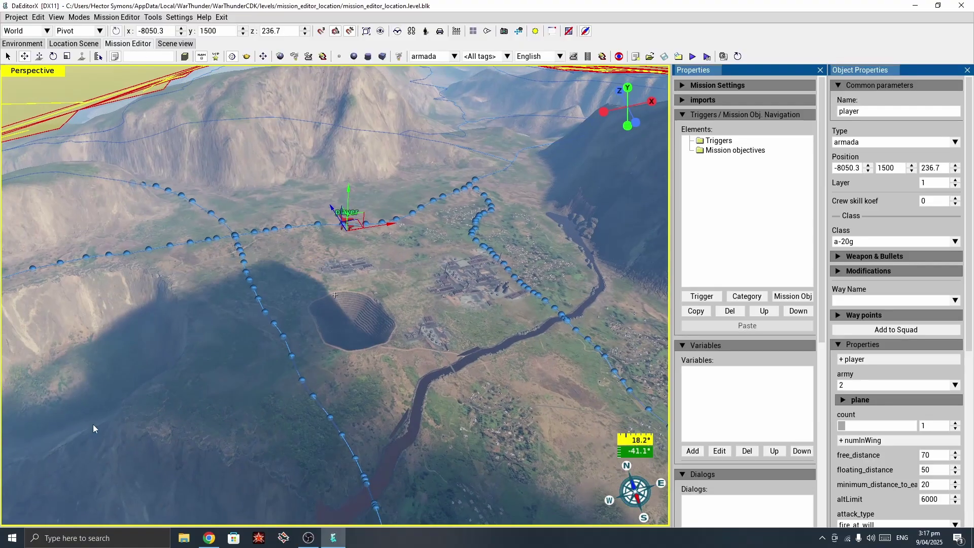
{"action": "right_click_drag", "start_coordinate": [239, 382], "coordinate": [239, 382]}
{"action": "right_click_drag", "start_coordinate": [335, 294], "coordinate": [335, 295]}
{"action": "key", "text": "w"}
{"action": "key", "text": "s"}
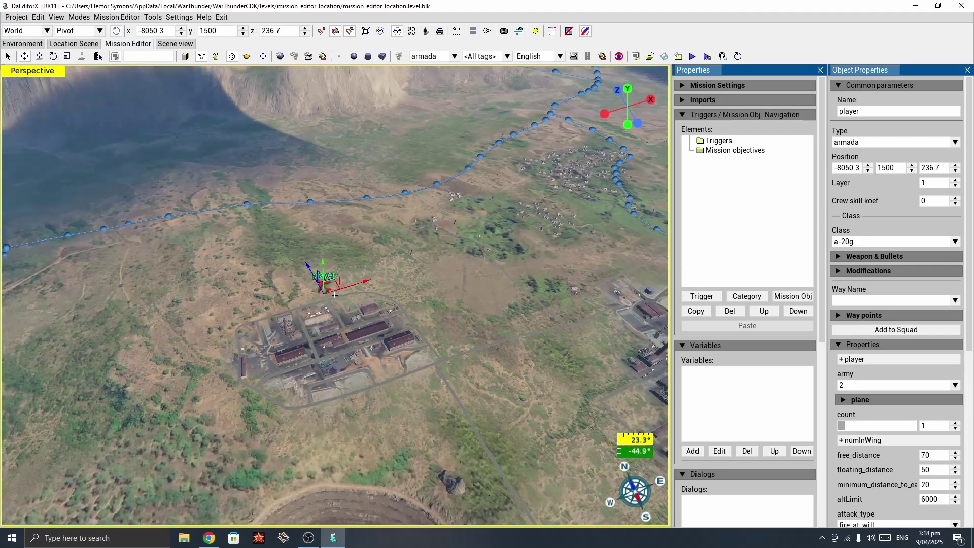
{"action": "key", "text": "space"}
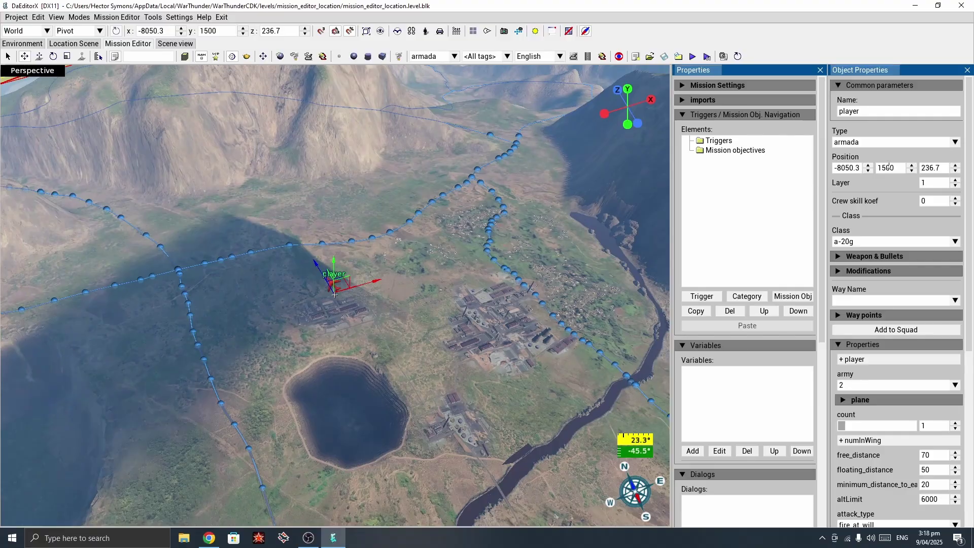
- Raise the player unit to a vertical position (y) of 2000
{"action": "key", "text": "BackSpace"}
{"action": "key", "text": "BackSpace"}
{"action": "key", "text": "BackSpace"}
{"action": "type", "text": "2000"}
{"action": "key", "text": "Return"}
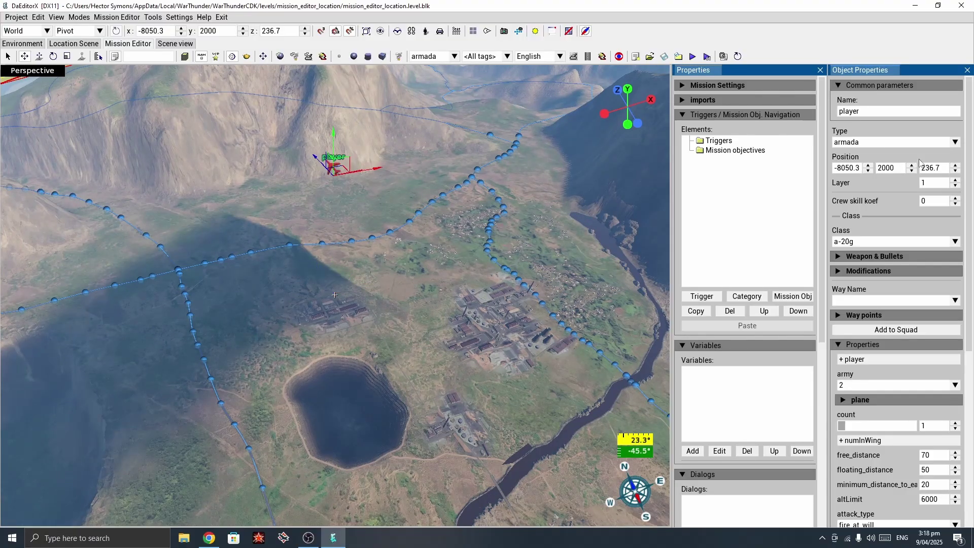
- Set the player unit's aircraft class to a_4b
{"action": "left_click", "coordinate": [950, 243]}
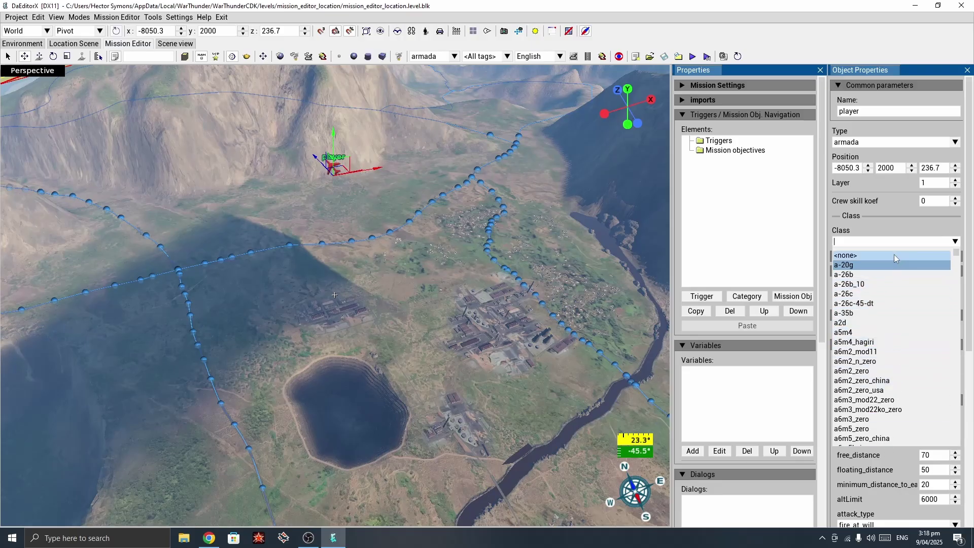
{"action": "scroll", "coordinate": [870, 347], "scroll_direction": "down", "scroll_amount": 4}
{"action": "scroll", "coordinate": [870, 346], "scroll_direction": "up", "scroll_amount": 4}
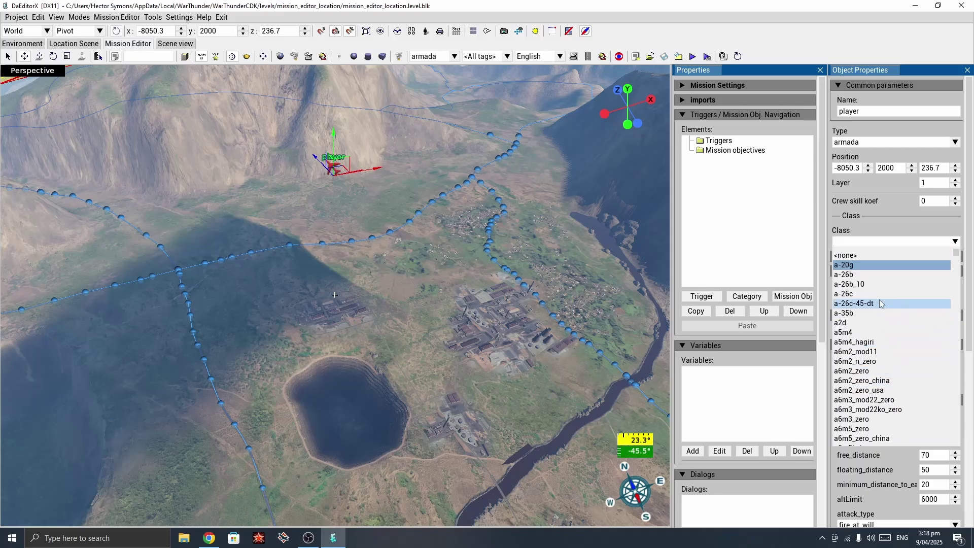
{"action": "scroll", "coordinate": [883, 265], "scroll_direction": "down", "scroll_amount": 10}
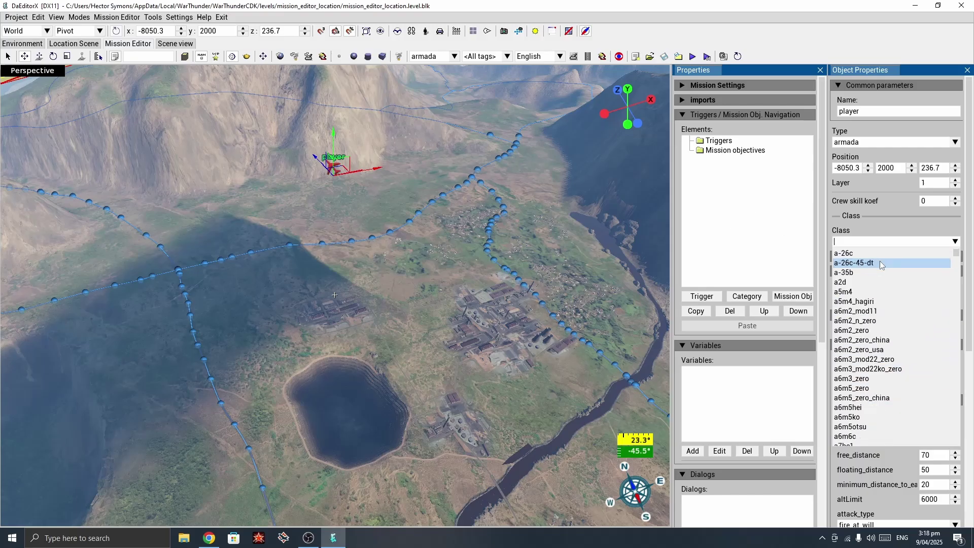
{"action": "scroll", "coordinate": [884, 266], "scroll_direction": "down", "scroll_amount": 3}
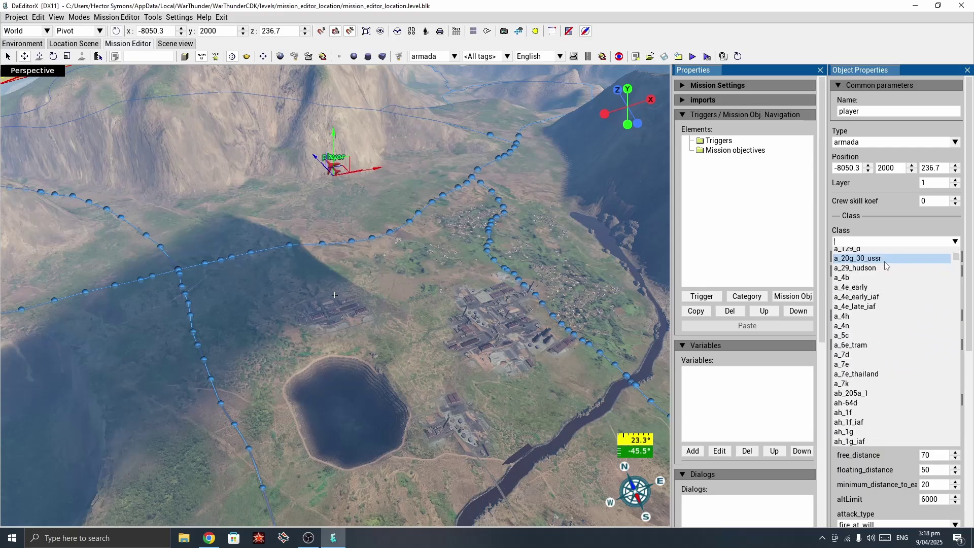
{"action": "scroll", "coordinate": [881, 299], "scroll_direction": "down", "scroll_amount": 2}
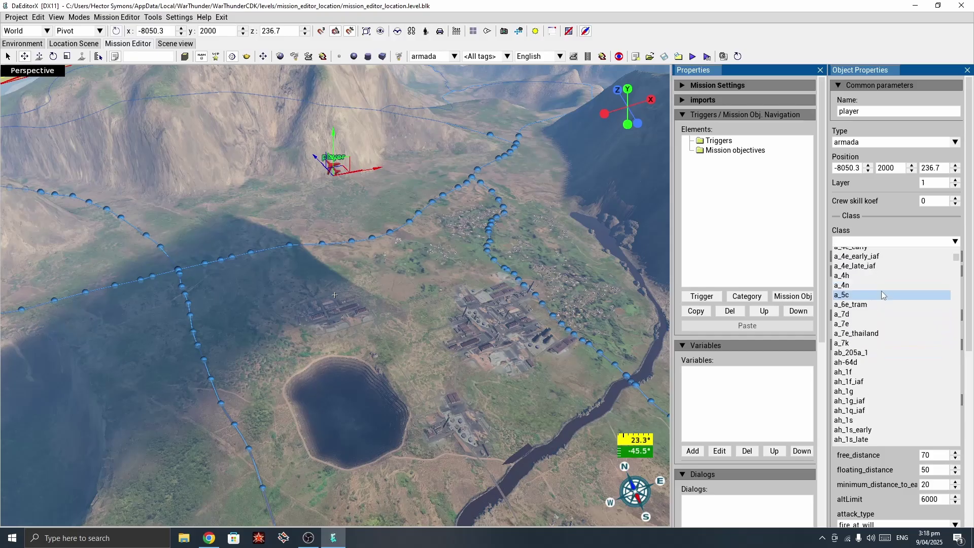
{"action": "scroll", "coordinate": [881, 293], "scroll_direction": "up", "scroll_amount": 3}
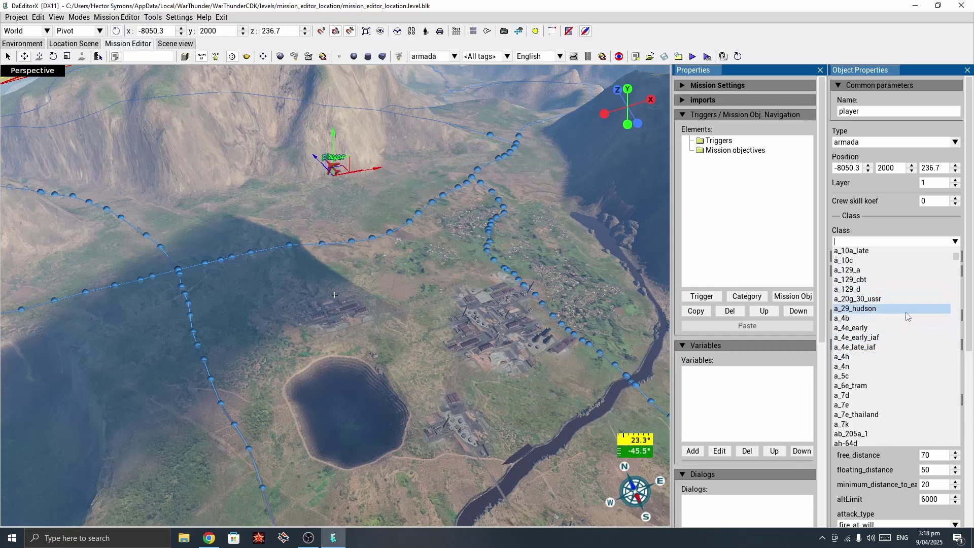
{"action": "left_click", "coordinate": [875, 321]}
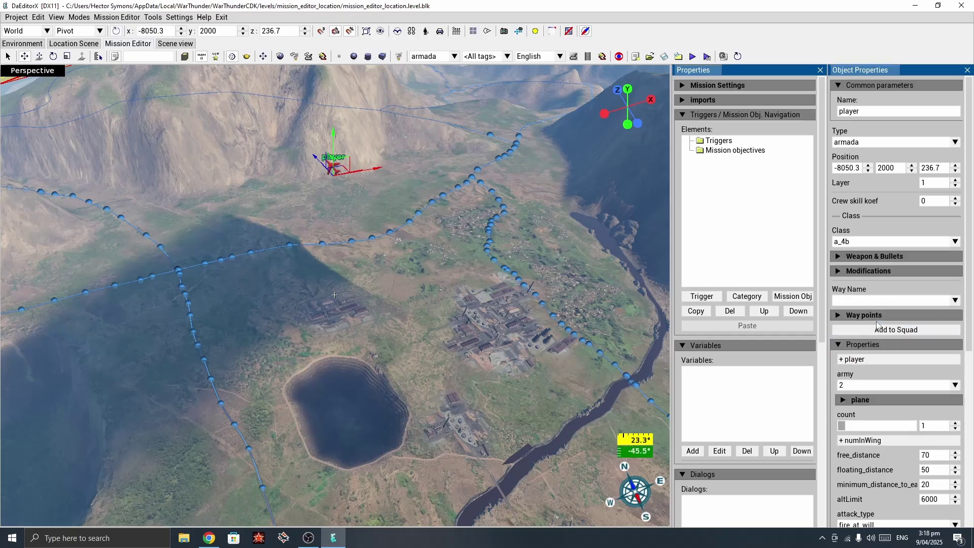
- Expand the weapon and bullet settings and equip the player aircraft with the a_4b_rockets_agm_12b loadout
{"action": "left_click", "coordinate": [920, 257]}
{"action": "left_click", "coordinate": [900, 282]}
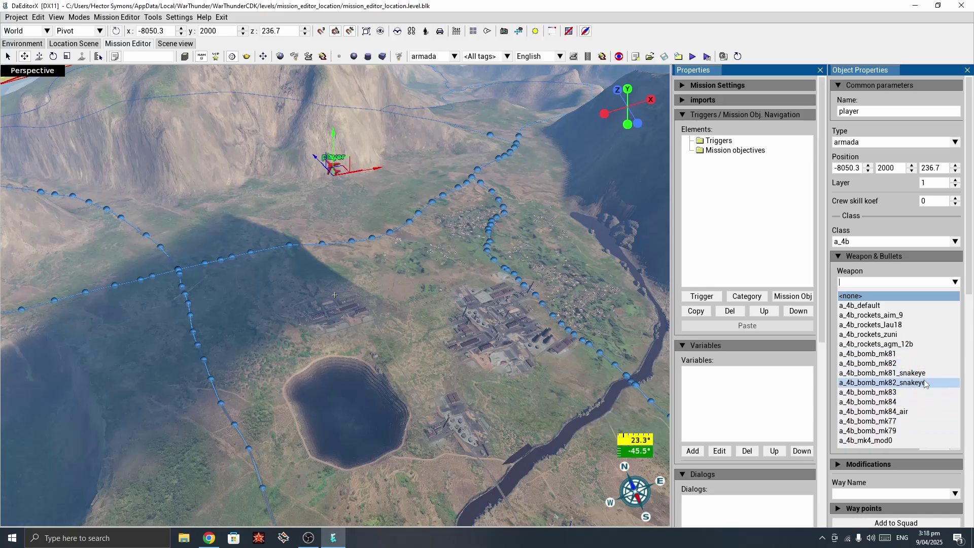
{"action": "left_click", "coordinate": [902, 348]}
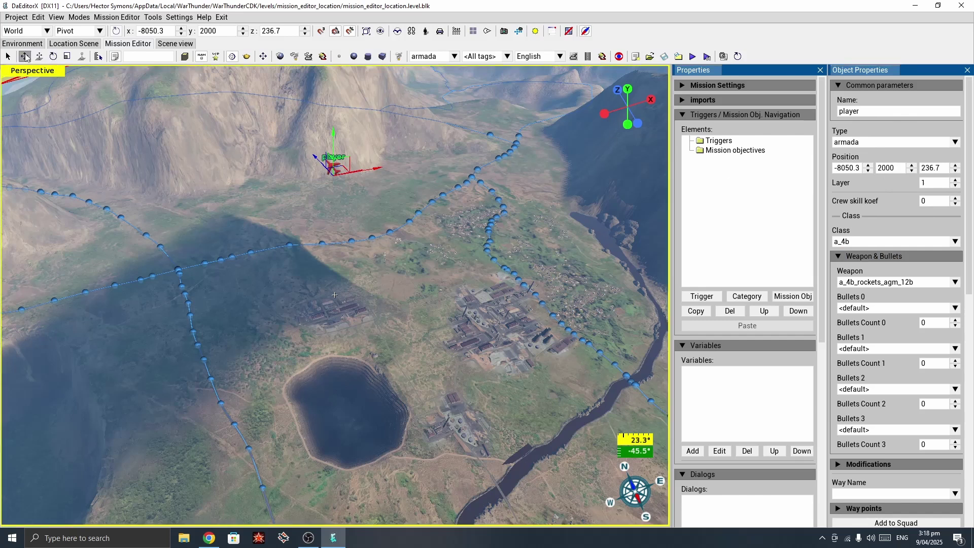
- Save the mission as 04_a4b_bourbon in the WarThunder UserMissions folder
{"action": "middle_click_drag", "start_coordinate": [269, 241], "coordinate": [177, 170], "text": "alt"}
{"action": "key", "text": "w"}
{"action": "key", "text": "space"}
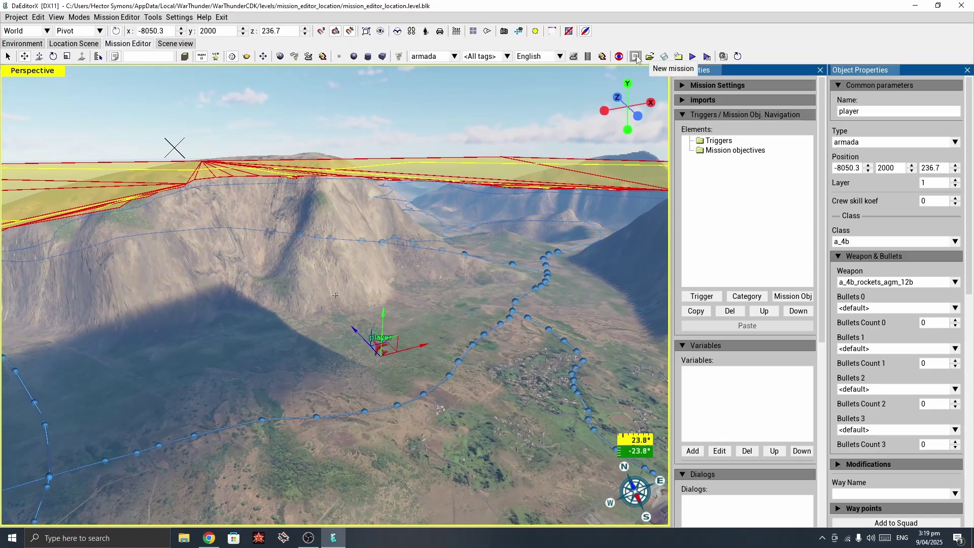
{"action": "left_click", "coordinate": [666, 57]}
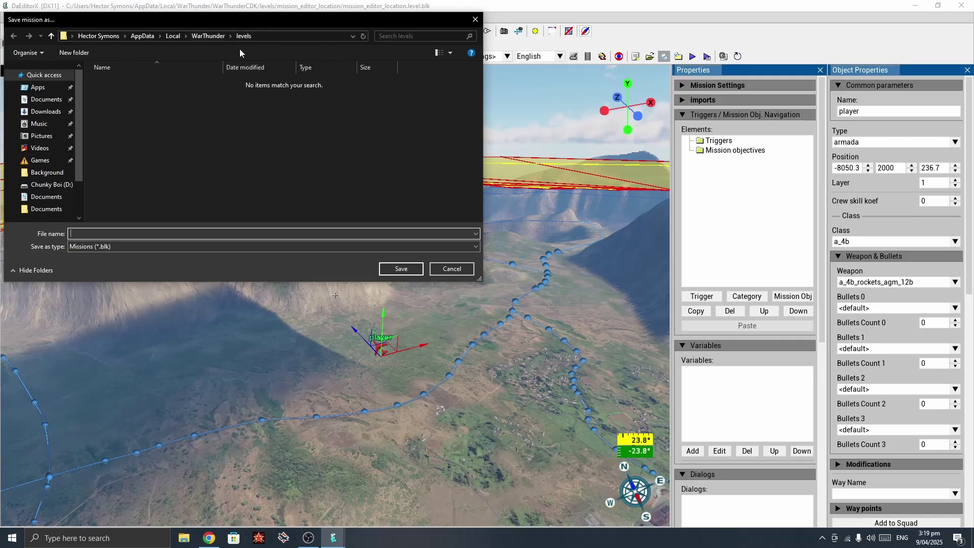
{"action": "left_click", "coordinate": [212, 37]}
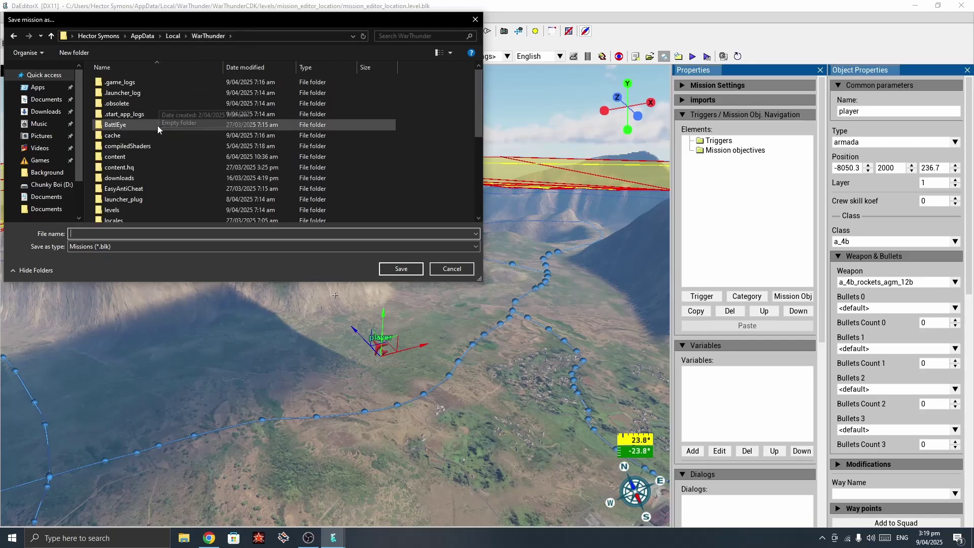
{"action": "scroll", "coordinate": [152, 136], "scroll_direction": "down", "scroll_amount": 4}
{"action": "left_click", "coordinate": [160, 152]}
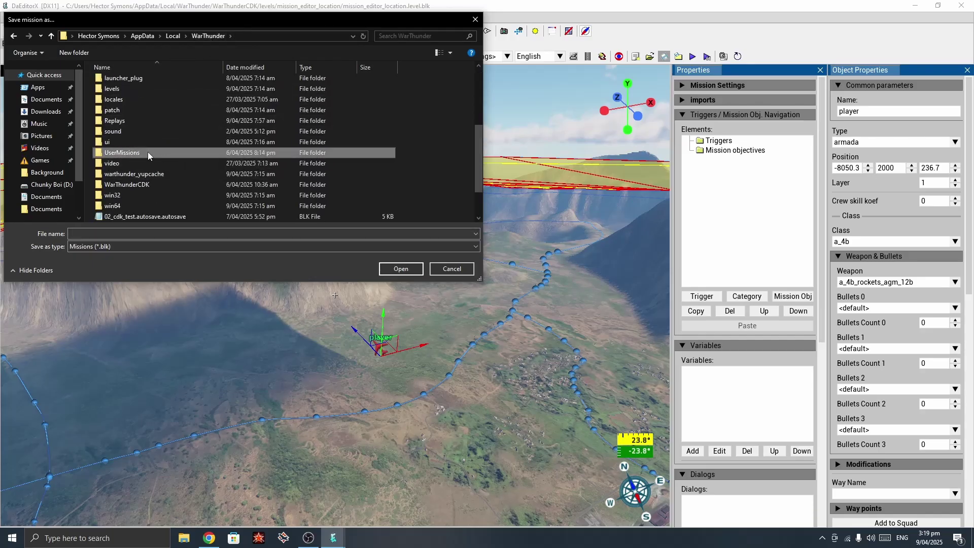
{"action": "double_click", "coordinate": [148, 153]}
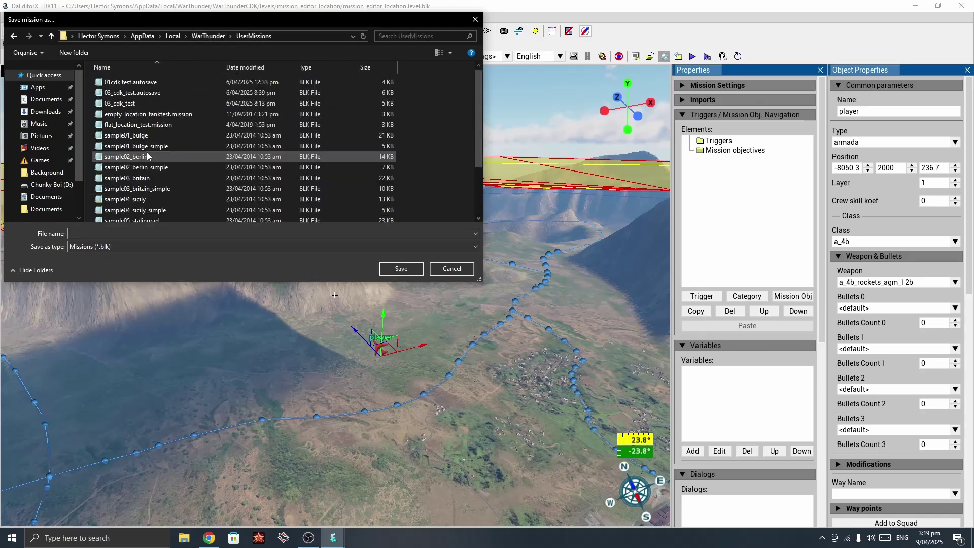
{"action": "left_click", "coordinate": [186, 234]}
{"action": "type", "text": "04_a4b_bourbon"}
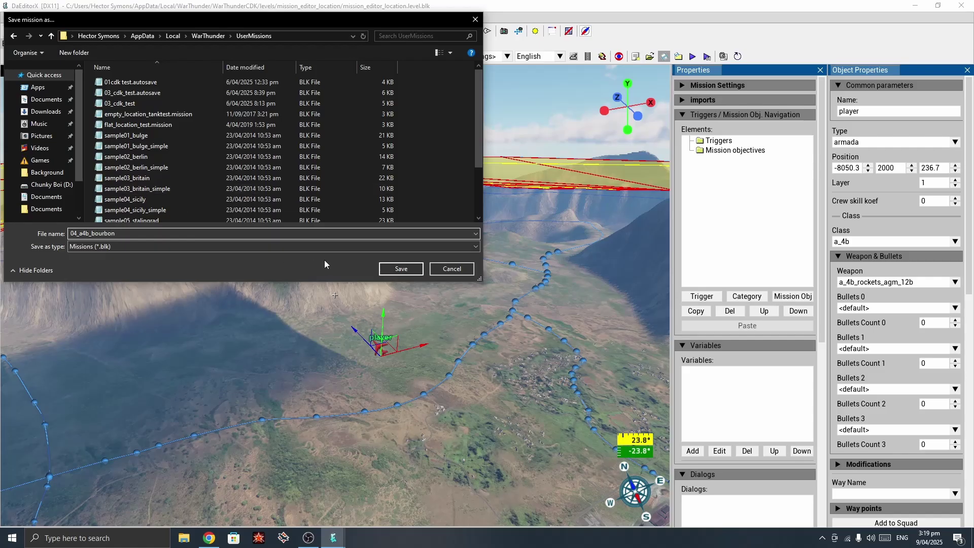
{"action": "left_click", "coordinate": [401, 270]}
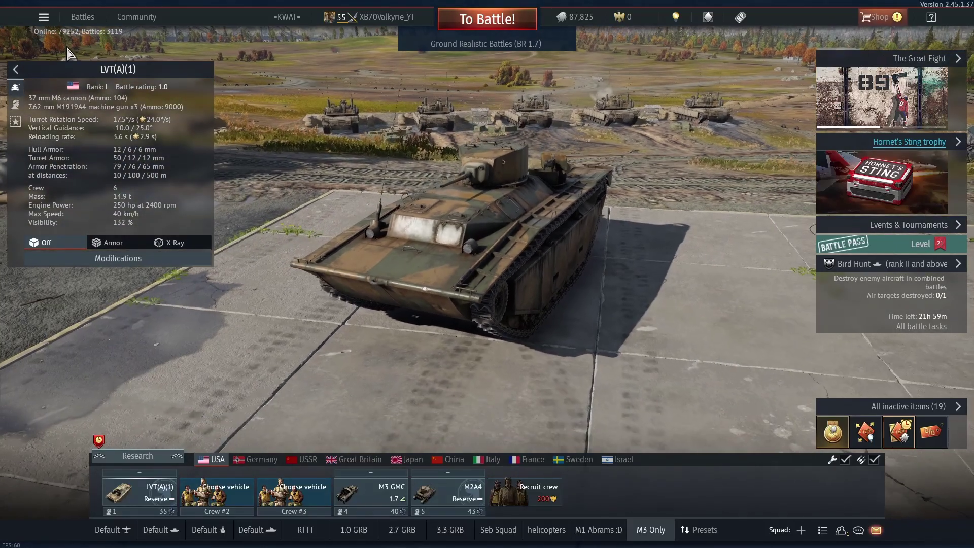
- Switch to War Thunder and look through the User Missions list for the saved mission, examining both campaigns/singleMission entries
{"action": "mouse_move", "coordinate": [90, 18]}
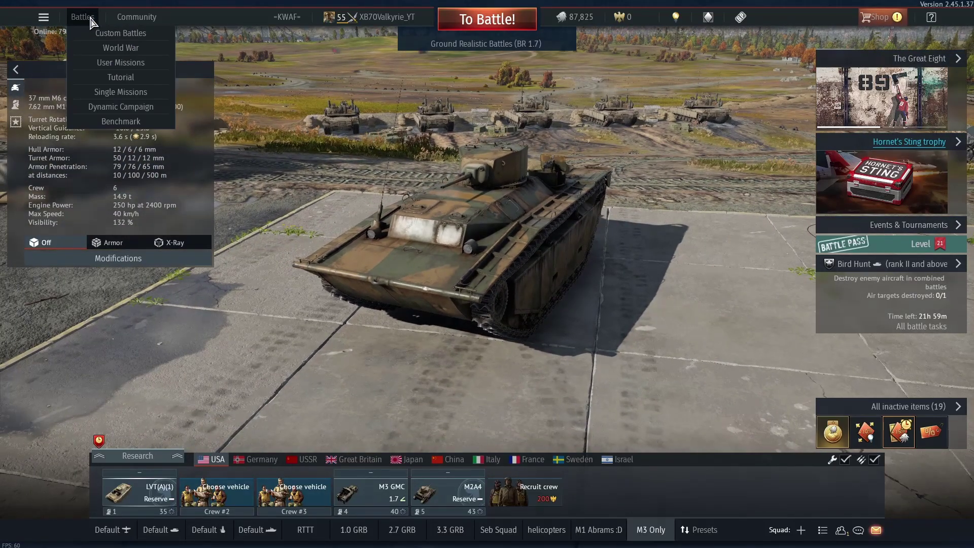
{"action": "left_click", "coordinate": [133, 64]}
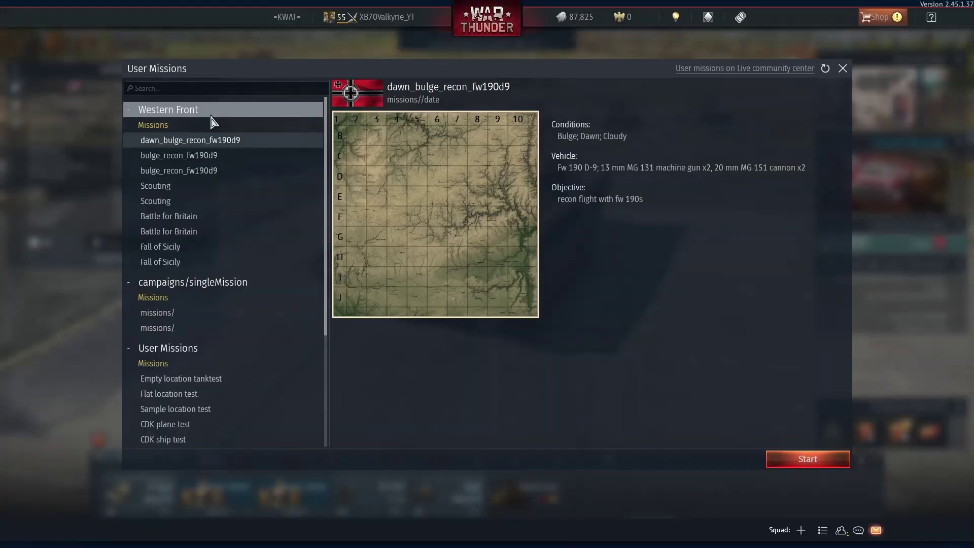
{"action": "scroll", "coordinate": [192, 349], "scroll_direction": "down", "scroll_amount": 3}
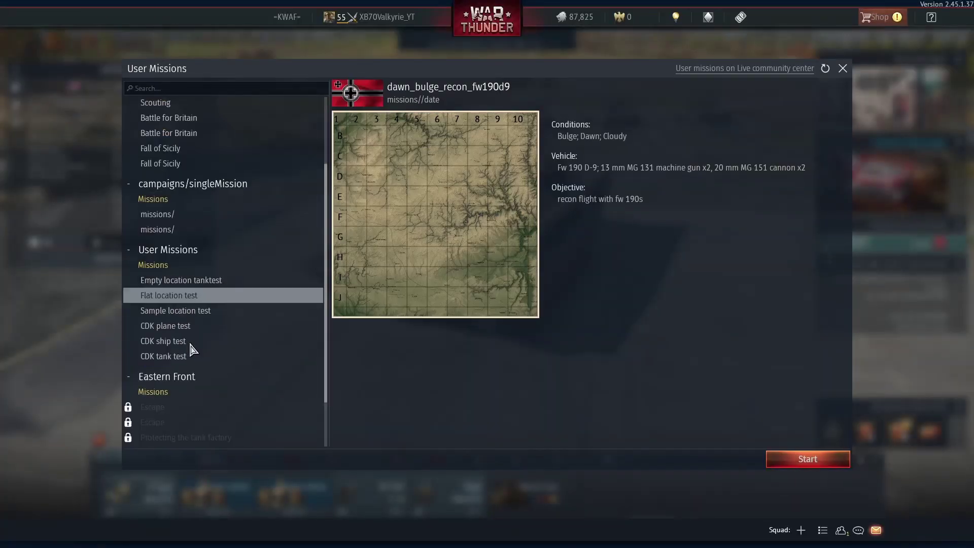
{"action": "scroll", "coordinate": [194, 330], "scroll_direction": "down", "scroll_amount": 2}
{"action": "scroll", "coordinate": [194, 305], "scroll_direction": "up", "scroll_amount": 5}
{"action": "left_click", "coordinate": [191, 304]}
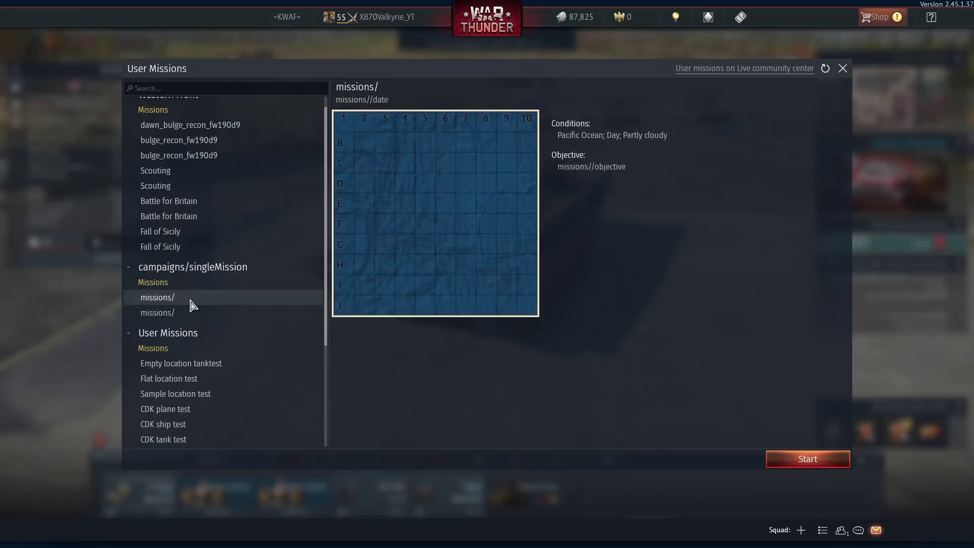
{"action": "left_click", "coordinate": [195, 312]}
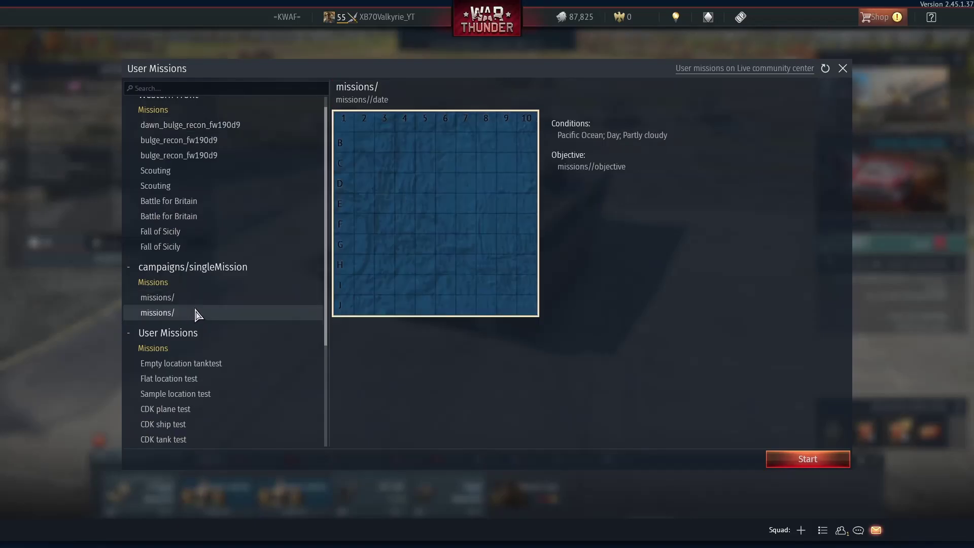
{"action": "scroll", "coordinate": [195, 313], "scroll_direction": "up", "scroll_amount": 1}
{"action": "scroll", "coordinate": [195, 314], "scroll_direction": "down", "scroll_amount": 3}
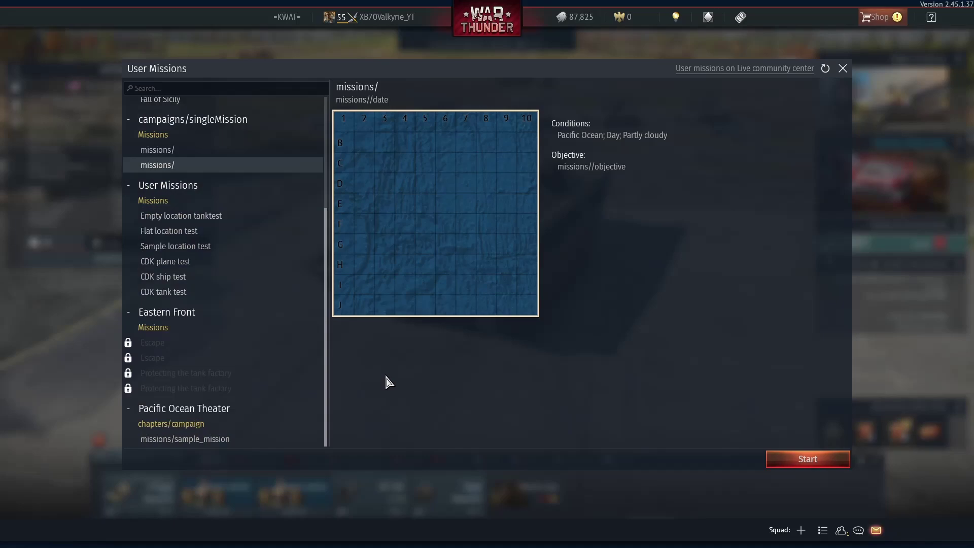
- Switch back to the DaEditorX mission editor and assign the player unit as the wing of player_teamA in the mission settings
{"action": "key", "text": "alt+Tab"}
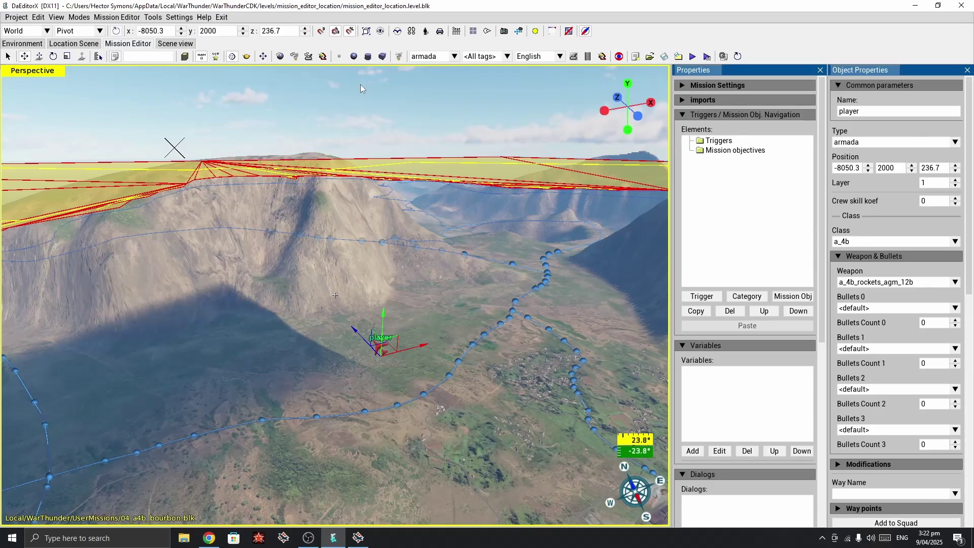
{"action": "left_click", "coordinate": [726, 83]}
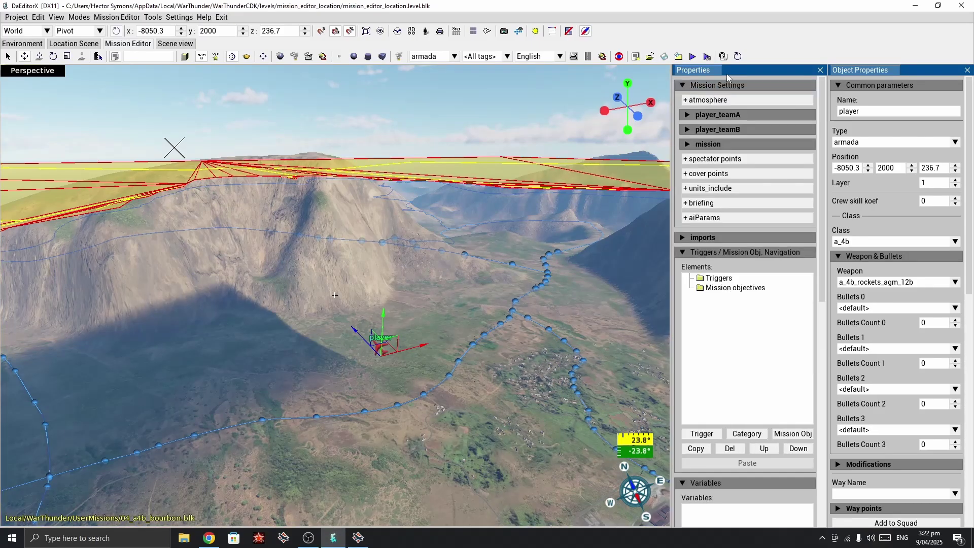
{"action": "left_click", "coordinate": [766, 288]}
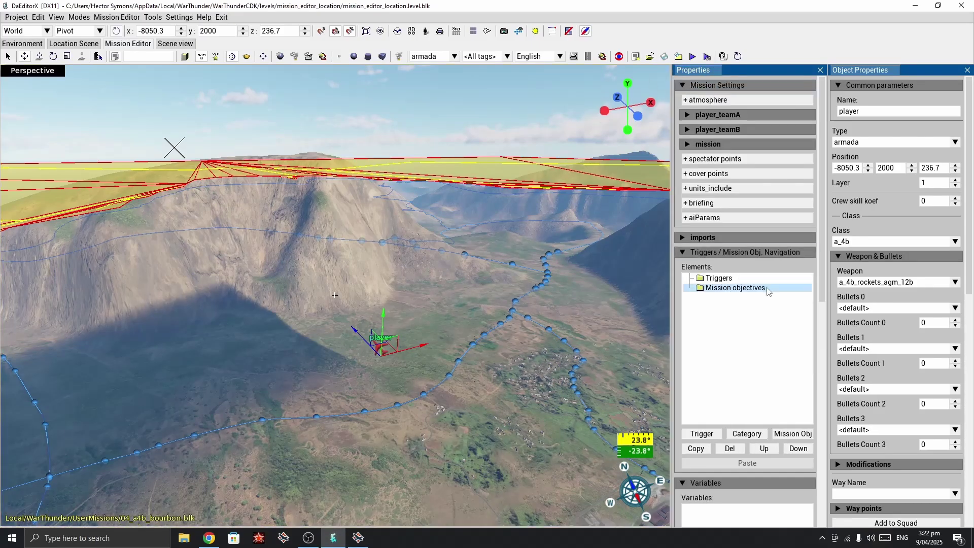
{"action": "left_click", "coordinate": [731, 116]}
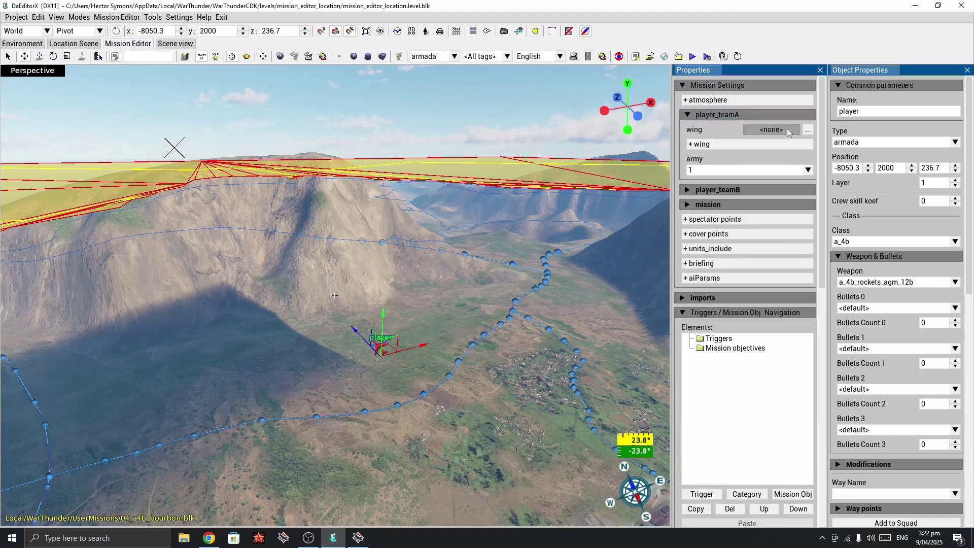
{"action": "left_click", "coordinate": [807, 129]}
{"action": "left_click", "coordinate": [456, 210]}
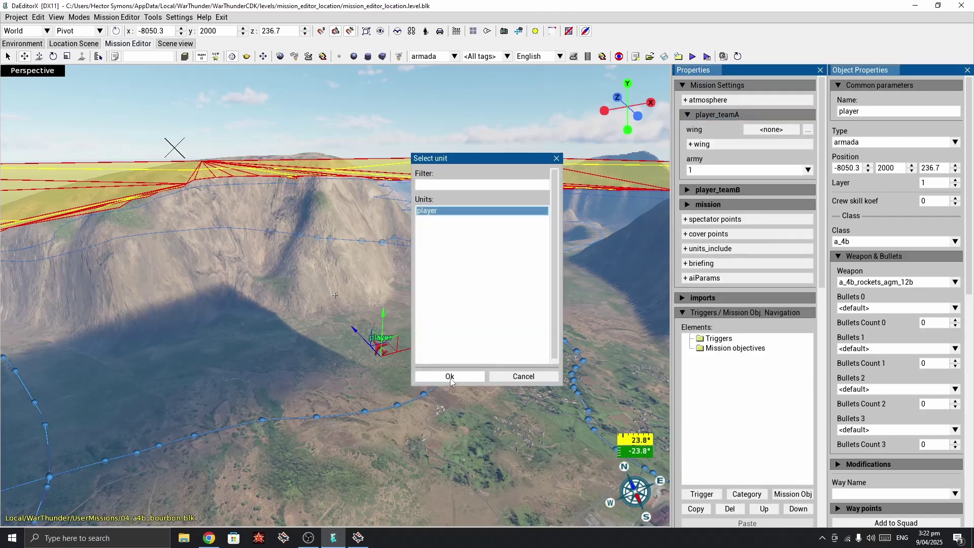
{"action": "left_click", "coordinate": [449, 376]}
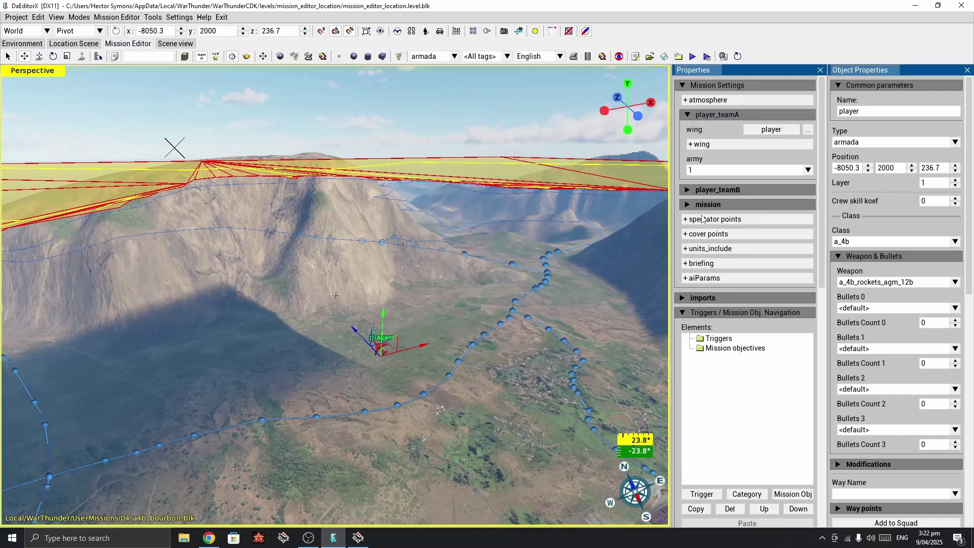
- Collapse the unit's weapon and bullet settings, and add and enable the player property for the aircraft
{"action": "left_click", "coordinate": [939, 242]}
{"action": "key", "text": "Return"}
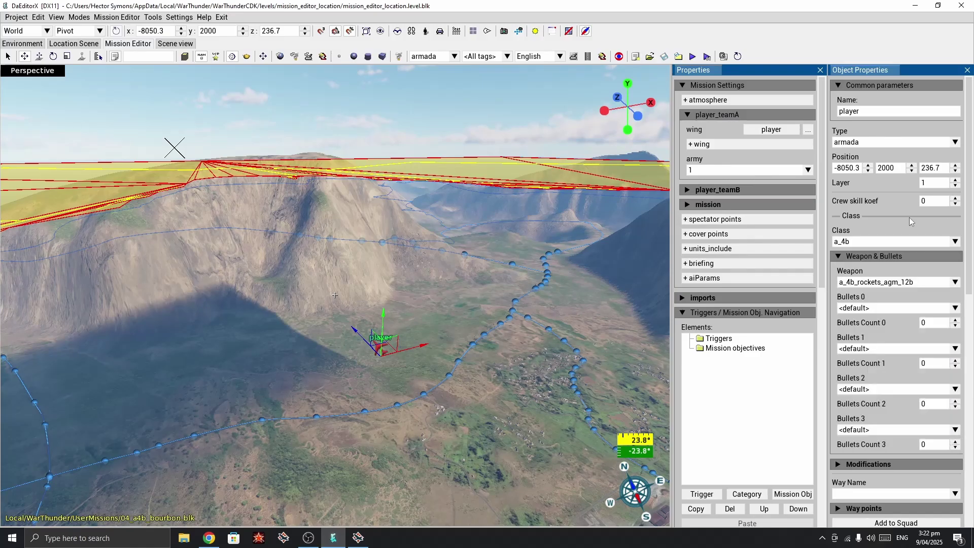
{"action": "left_click", "coordinate": [887, 258]}
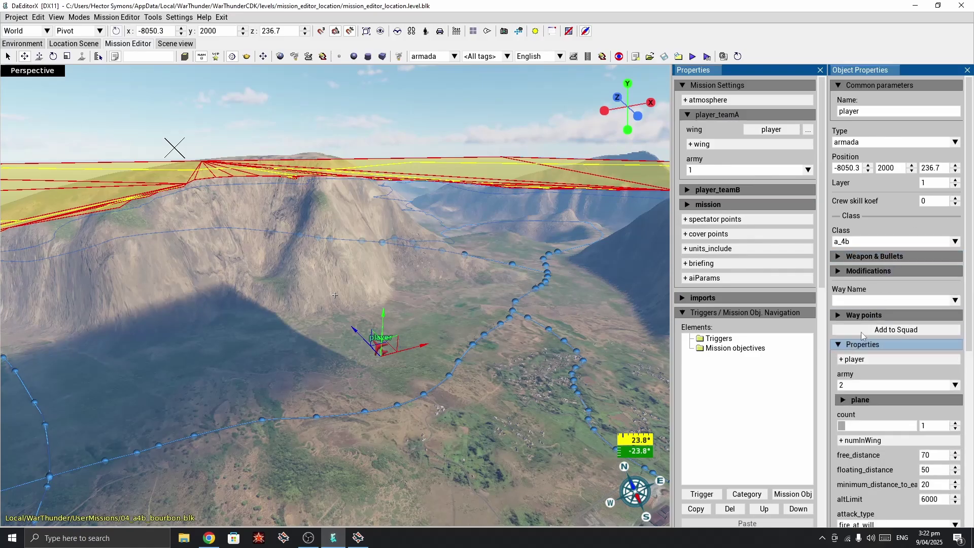
{"action": "left_click", "coordinate": [875, 360]}
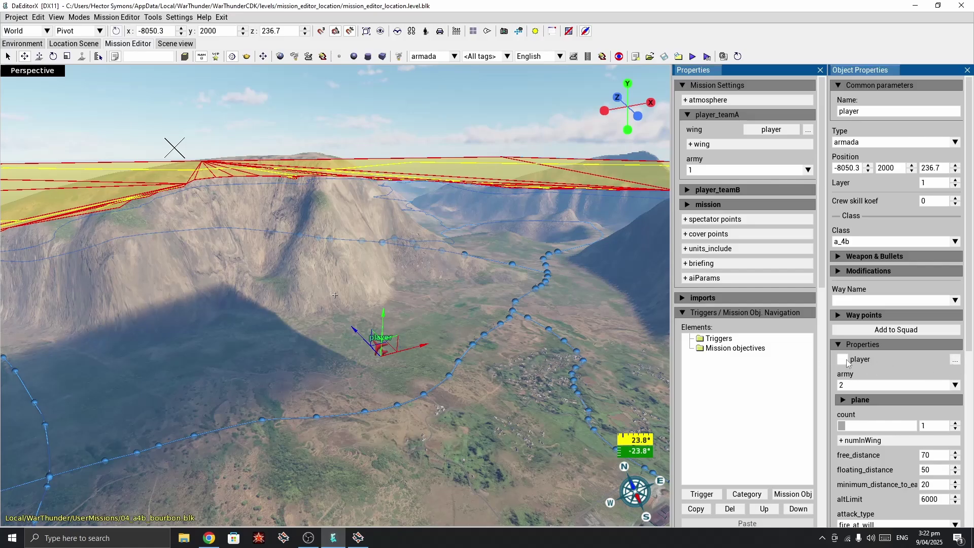
- Review the player unit's army choices and its plane formation, AI skill and task settings, and collapse the reviewed sections
{"action": "scroll", "coordinate": [847, 336], "scroll_direction": "down", "scroll_amount": 3}
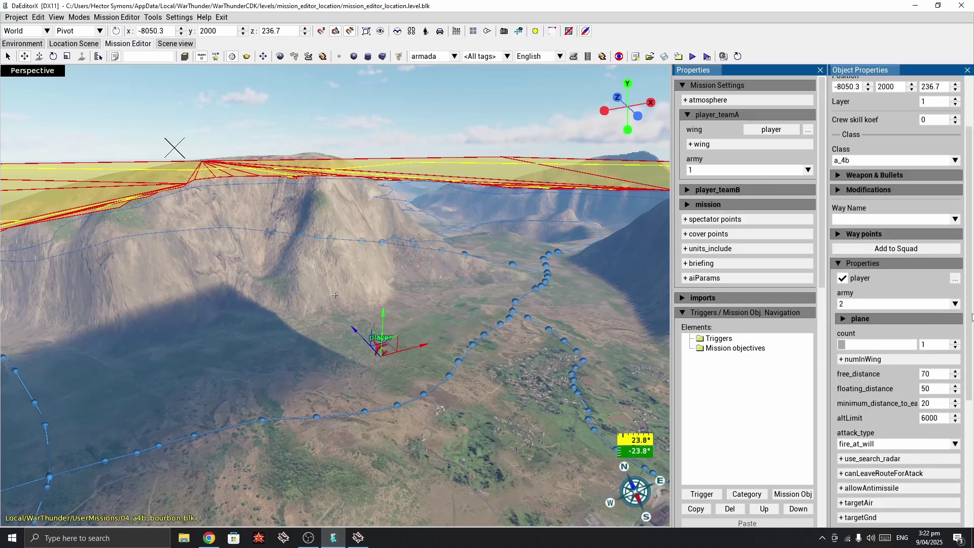
{"action": "left_click", "coordinate": [955, 304]}
{"action": "left_click", "coordinate": [953, 336]}
{"action": "left_click", "coordinate": [872, 318]}
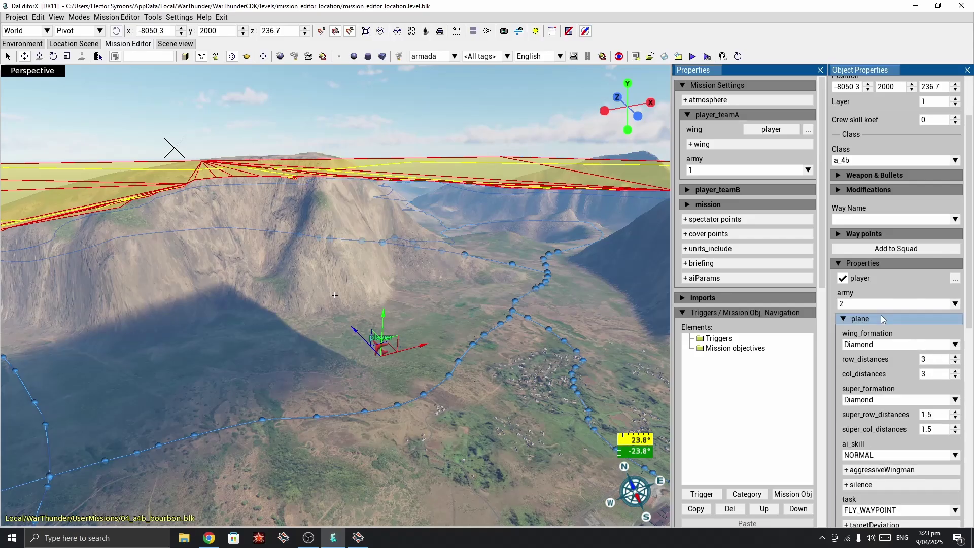
{"action": "scroll", "coordinate": [890, 330], "scroll_direction": "down", "scroll_amount": 2}
{"action": "scroll", "coordinate": [888, 251], "scroll_direction": "down", "scroll_amount": 2}
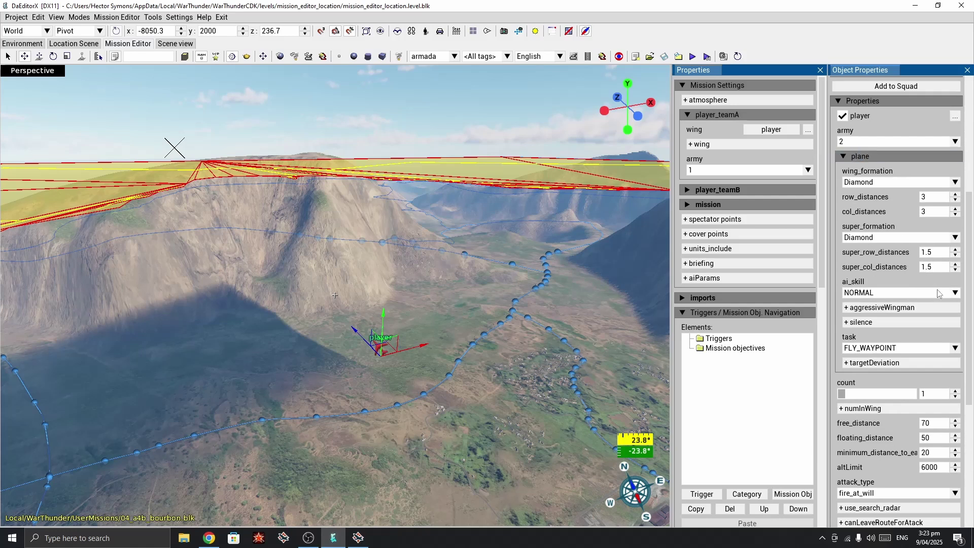
{"action": "left_click", "coordinate": [878, 154]}
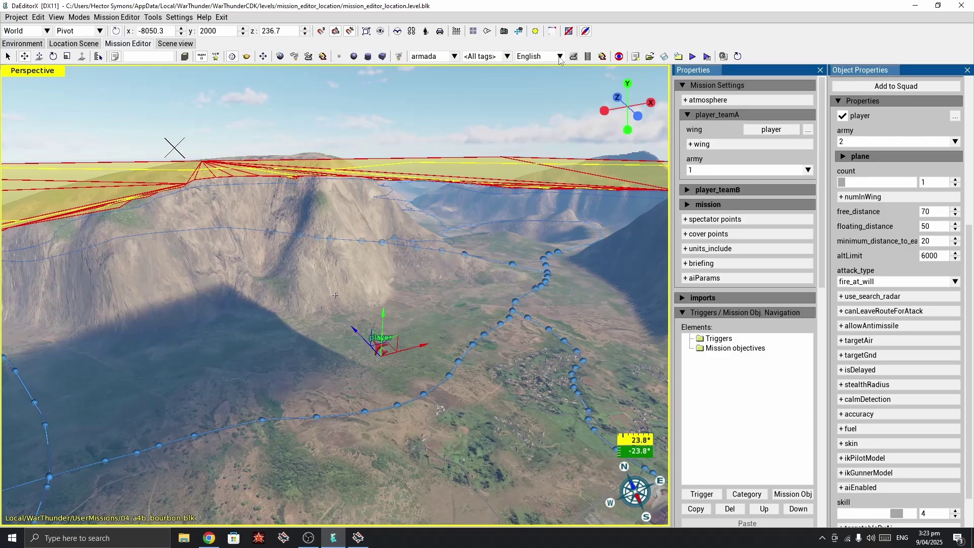
{"action": "left_click", "coordinate": [689, 115]}
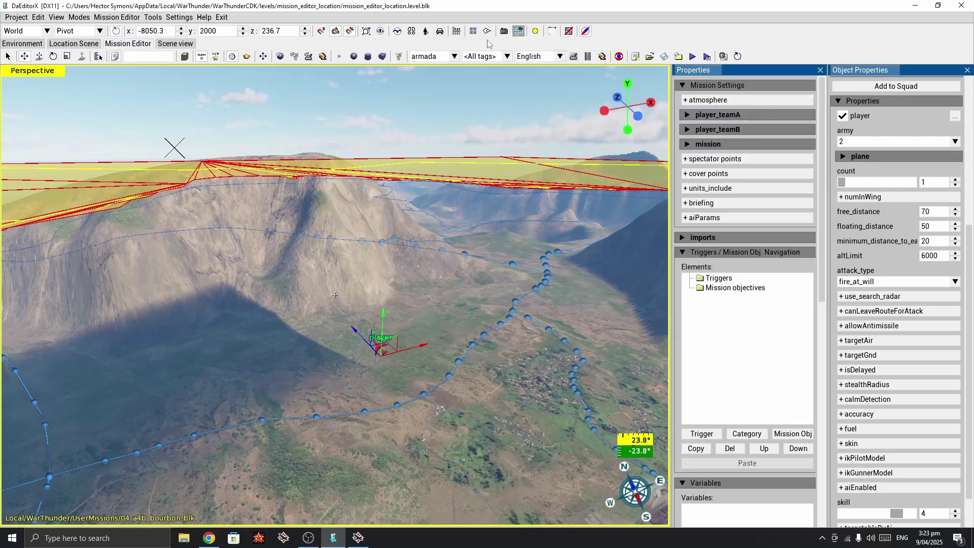
- Open the level's environment settings and try the thunder weather type, inspecting its effect on the scene
{"action": "left_click", "coordinate": [33, 45]}
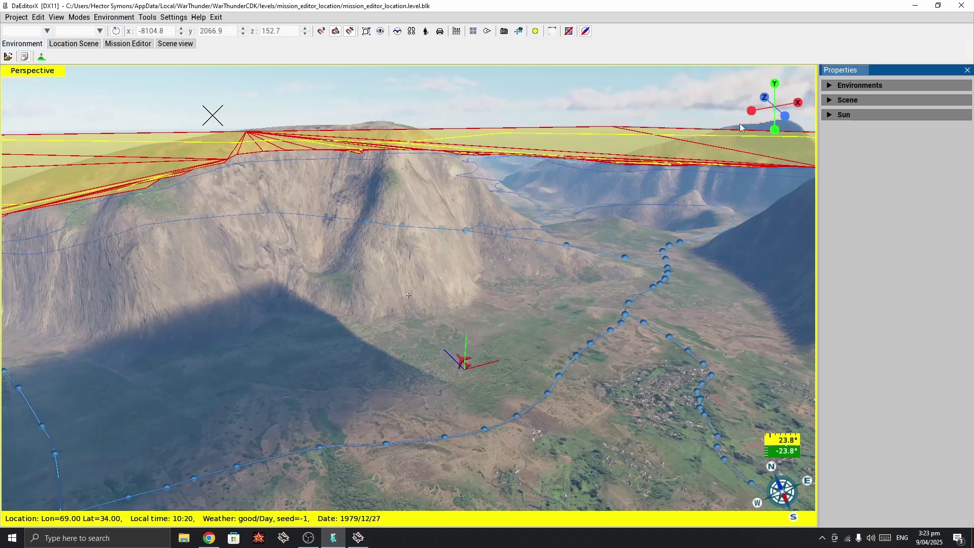
{"action": "left_click", "coordinate": [881, 86]}
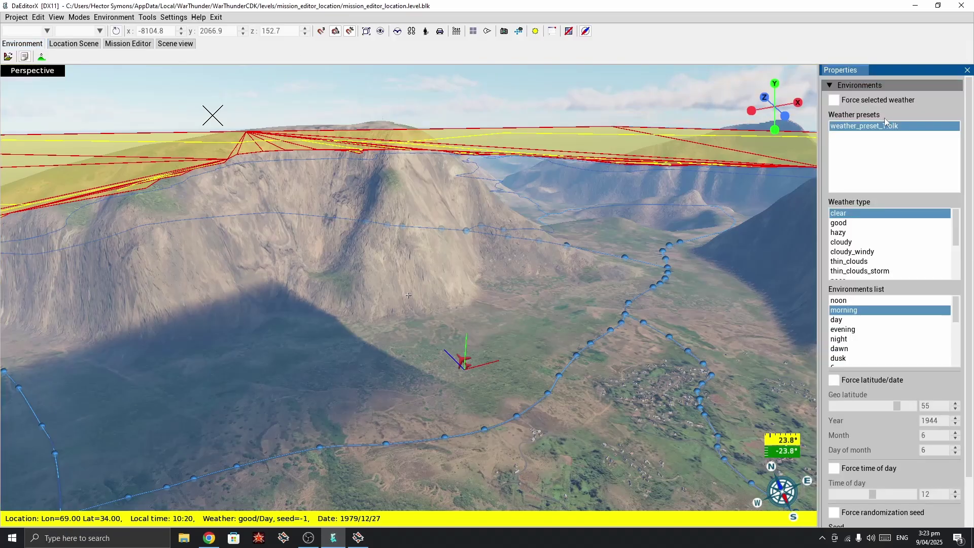
{"action": "scroll", "coordinate": [867, 226], "scroll_direction": "down", "scroll_amount": 2}
{"action": "left_click", "coordinate": [853, 274]}
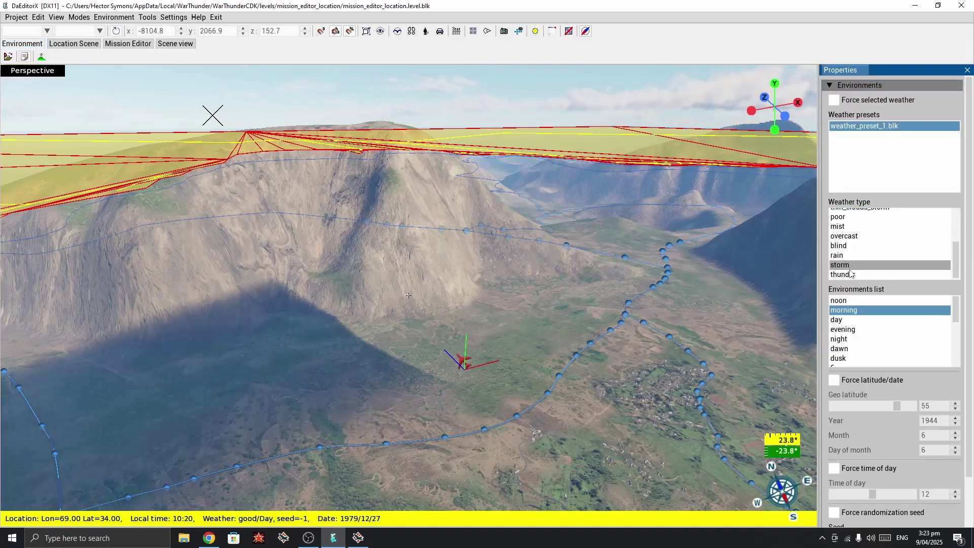
{"action": "key", "text": "space"}
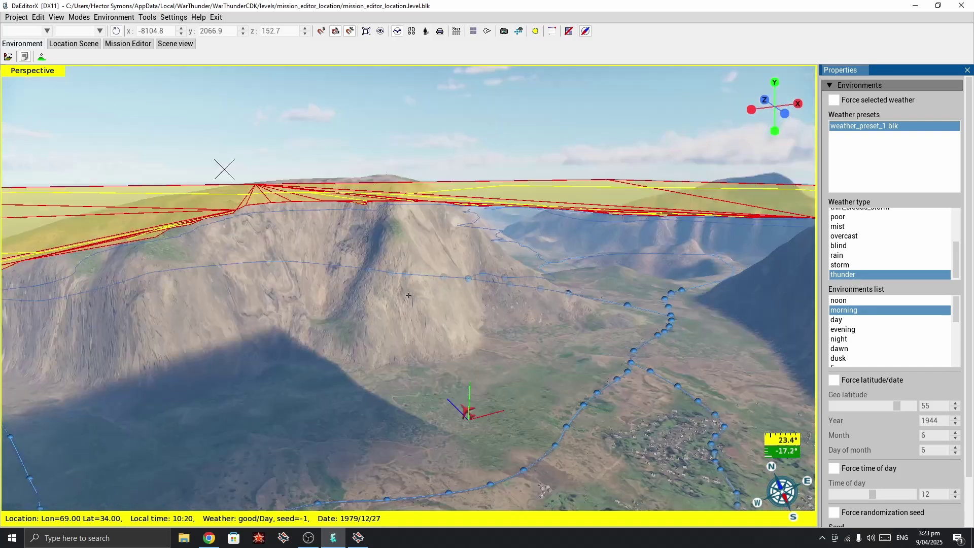
{"action": "key", "text": "w"}
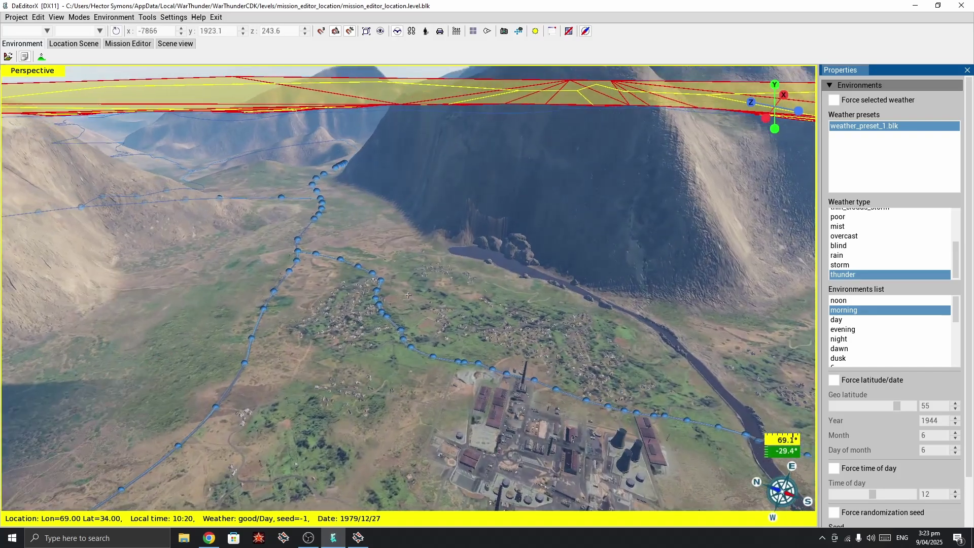
{"action": "key", "text": "s"}
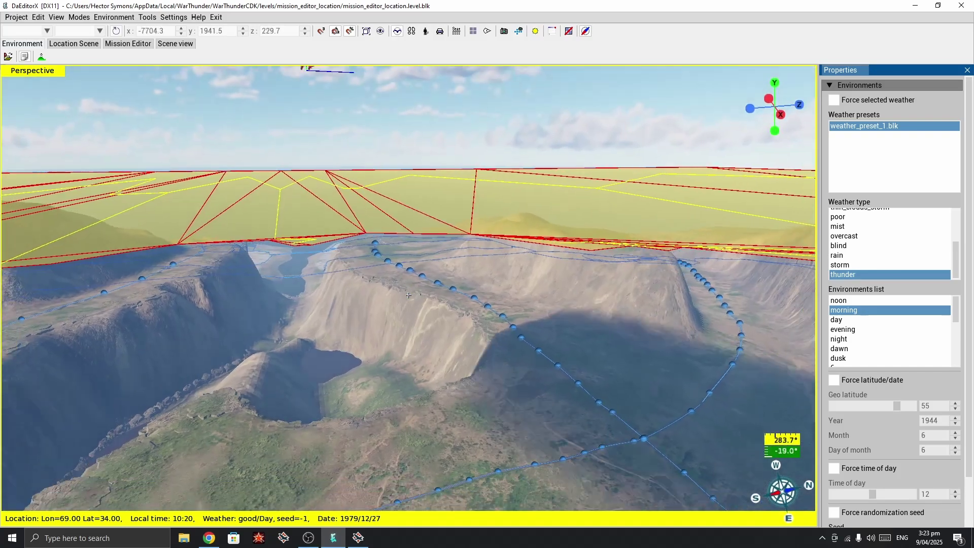
{"action": "key", "text": "space"}
- Set the weather type to cloudy and check the sky and terrain under it
{"action": "scroll", "coordinate": [899, 241], "scroll_direction": "up", "scroll_amount": 3}
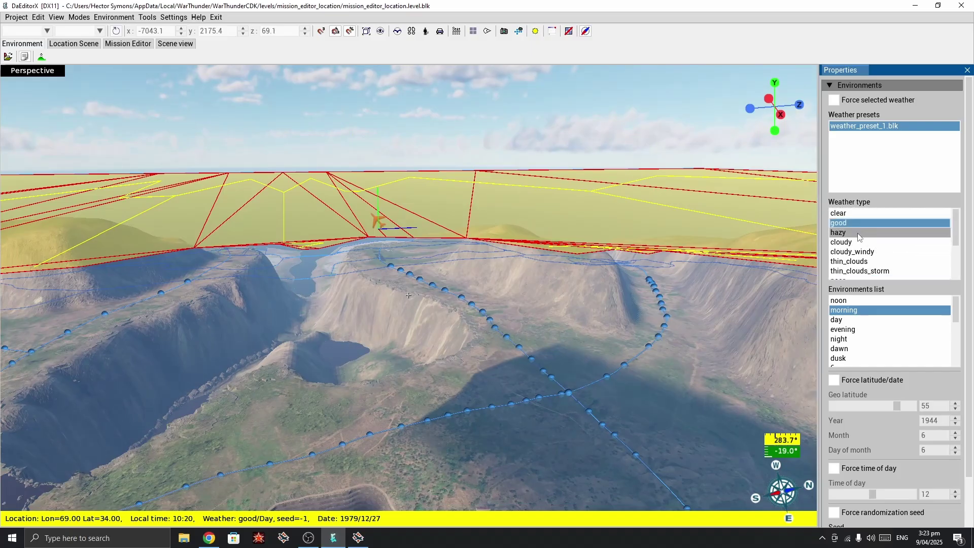
{"action": "left_click", "coordinate": [857, 245]}
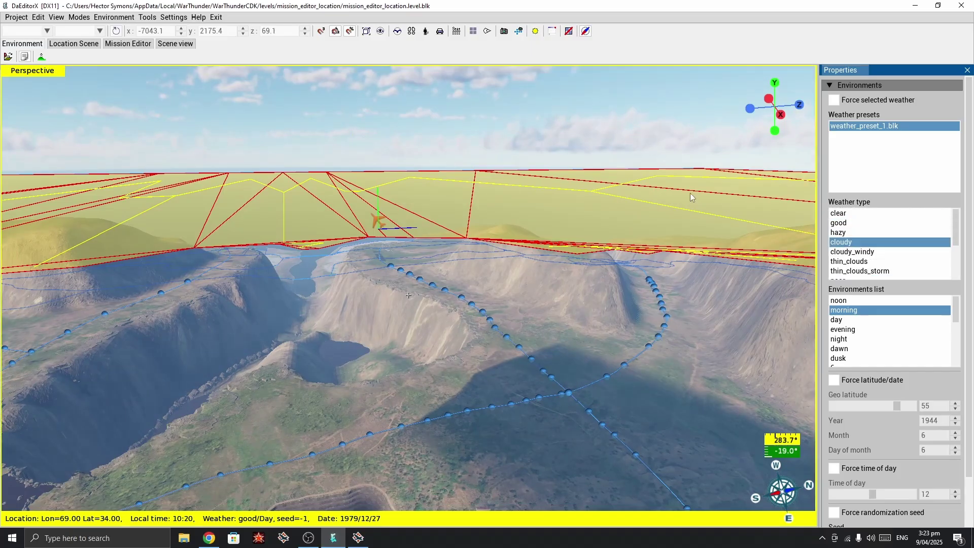
{"action": "key", "text": "space"}
{"action": "key", "text": "s"}
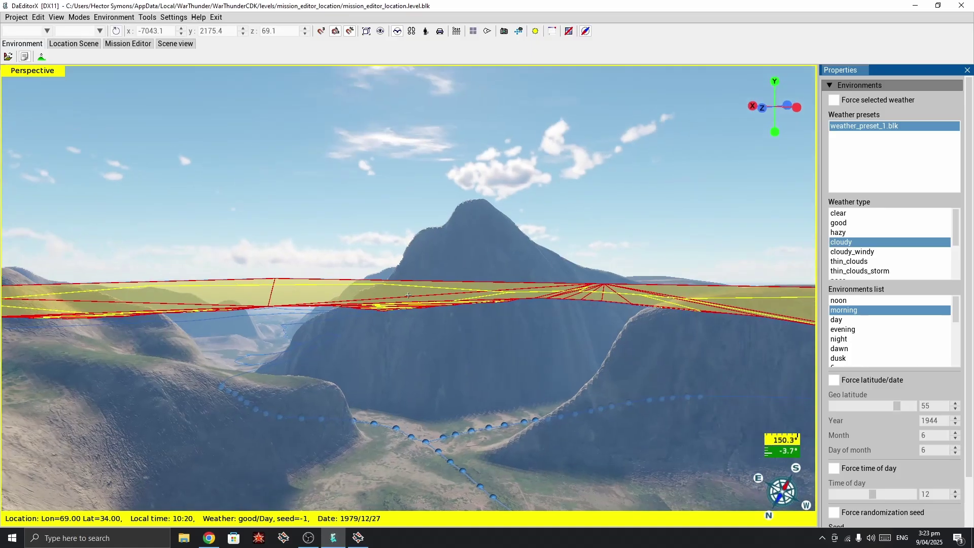
{"action": "key", "text": "s"}
{"action": "key", "text": "s"}
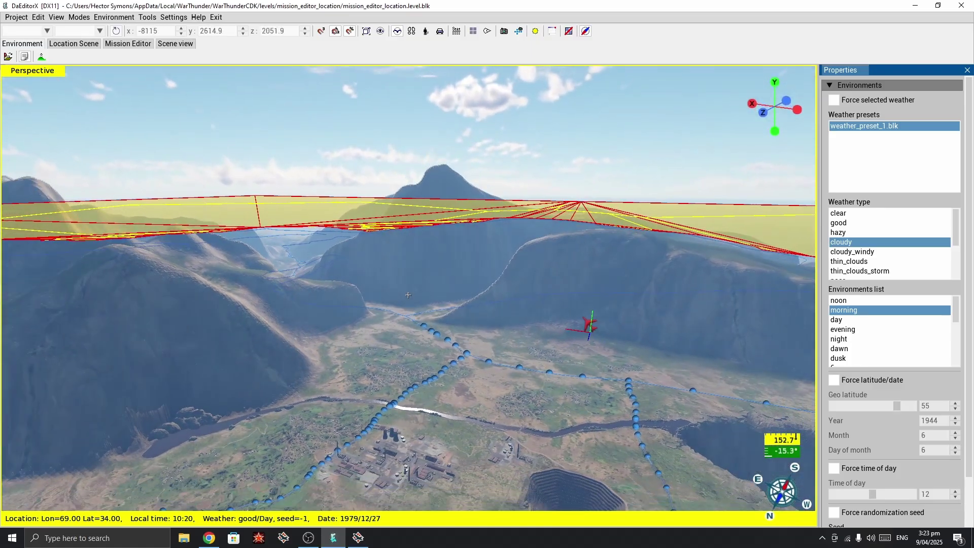
{"action": "key", "text": "w"}
{"action": "key", "text": "space"}
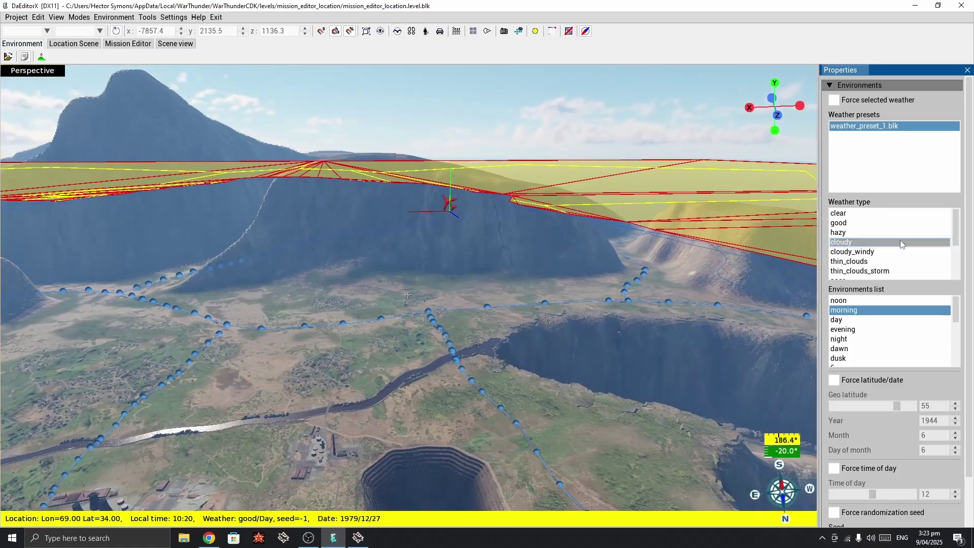
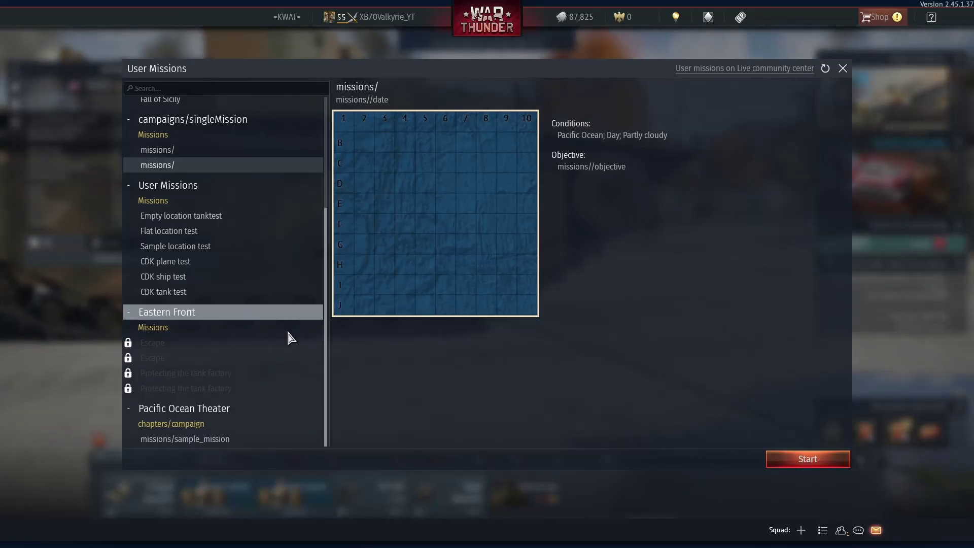
- Switch to DaEditorX, open the mission section of the mission settings, and review the mission type and level choices
{"action": "key", "text": "alt+Tab"}
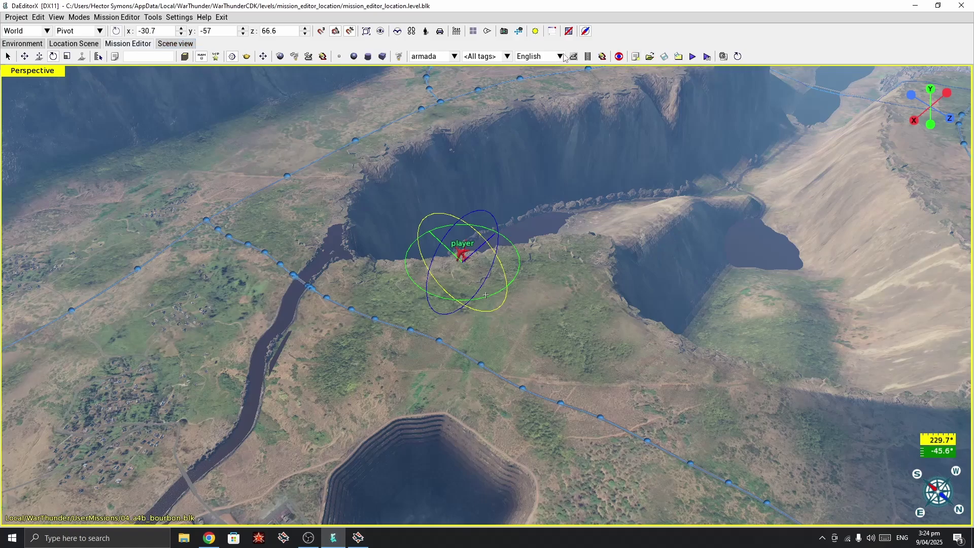
{"action": "left_click", "coordinate": [707, 55]}
{"action": "left_click", "coordinate": [689, 85]}
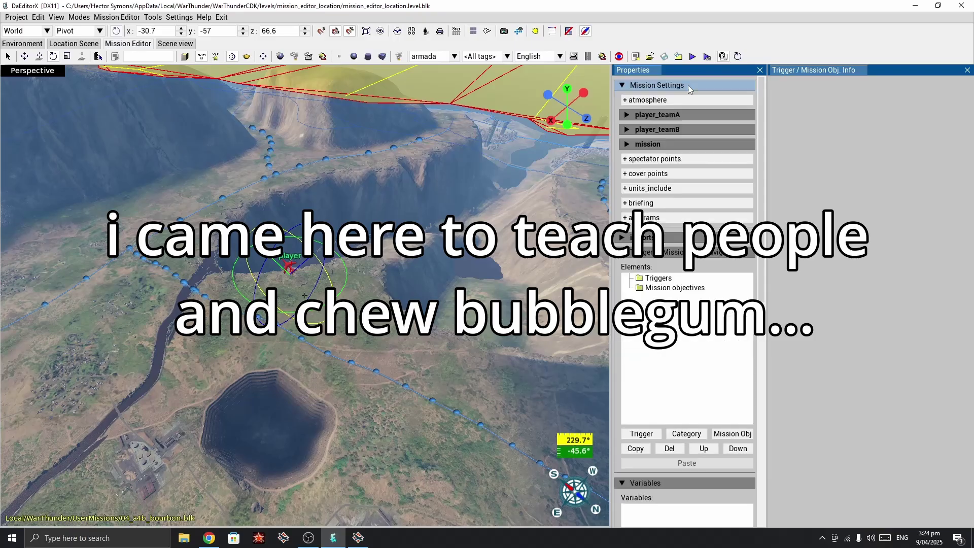
{"action": "left_click", "coordinate": [679, 144]}
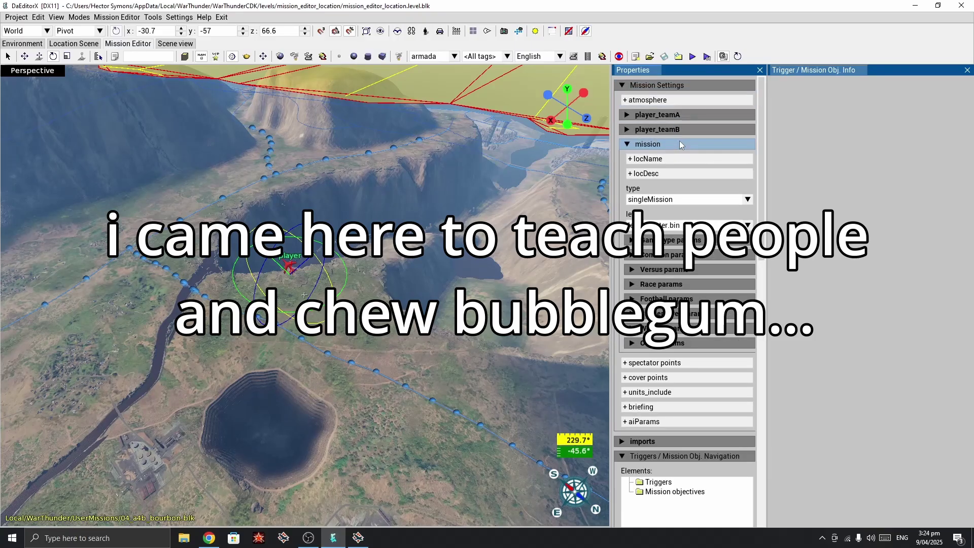
{"action": "left_click", "coordinate": [714, 201]}
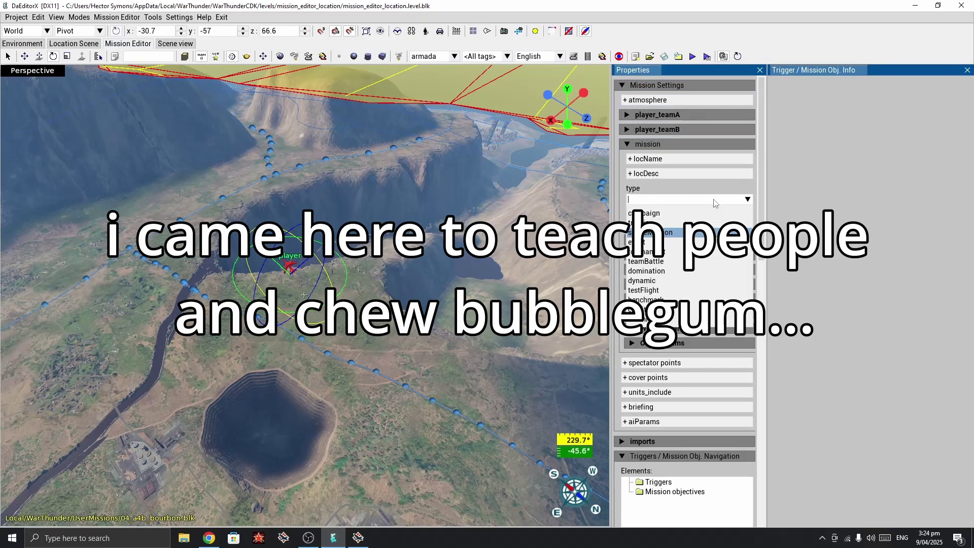
{"action": "left_click", "coordinate": [694, 233]}
{"action": "left_click", "coordinate": [714, 225]}
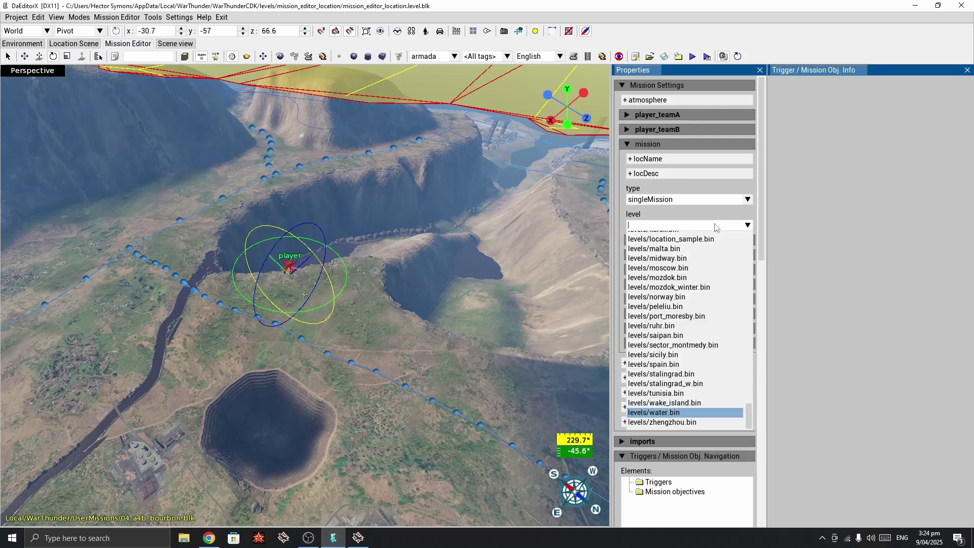
{"action": "left_click", "coordinate": [747, 226]}
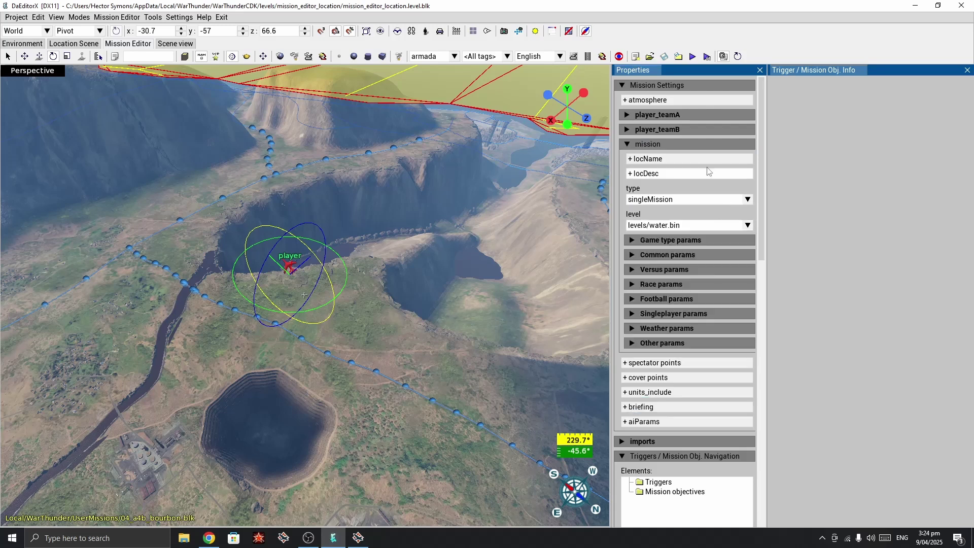
- Examine the game type parameters, the imports and the team B section, and collapse the mission settings
{"action": "left_click", "coordinate": [698, 241]}
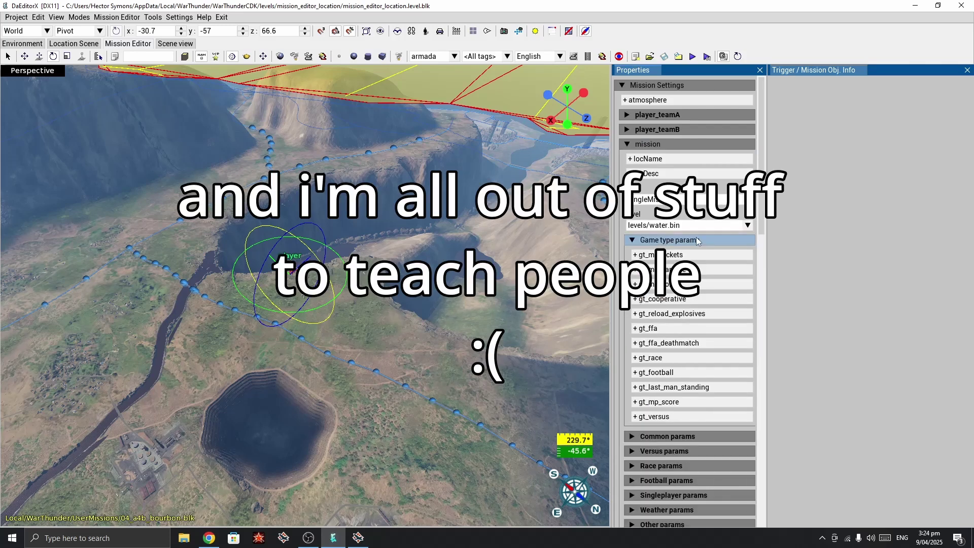
{"action": "left_click", "coordinate": [698, 240]}
{"action": "scroll", "coordinate": [686, 382], "scroll_direction": "down", "scroll_amount": 3}
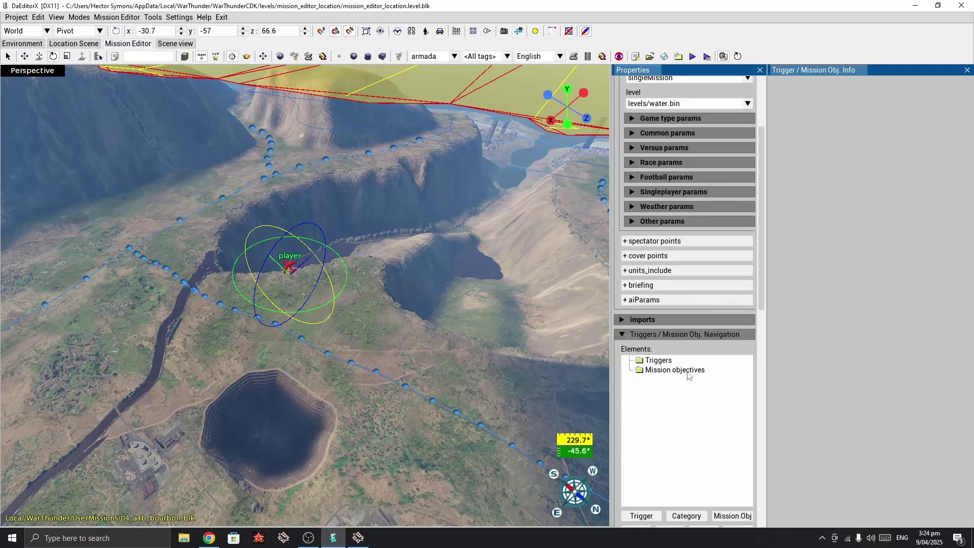
{"action": "left_click", "coordinate": [639, 318]}
{"action": "left_click", "coordinate": [641, 320]}
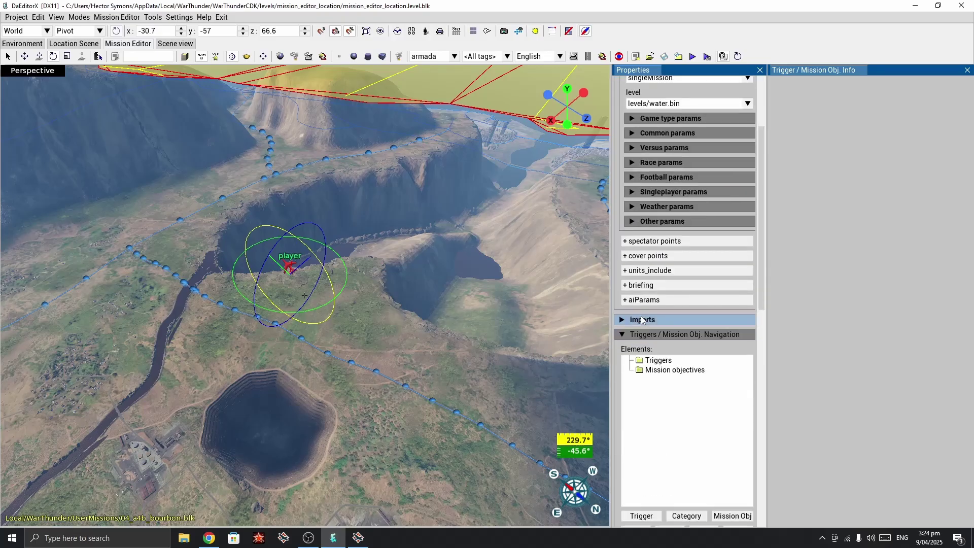
{"action": "left_click", "coordinate": [641, 319]}
{"action": "left_click", "coordinate": [640, 319]}
{"action": "scroll", "coordinate": [640, 304], "scroll_direction": "up", "scroll_amount": 5}
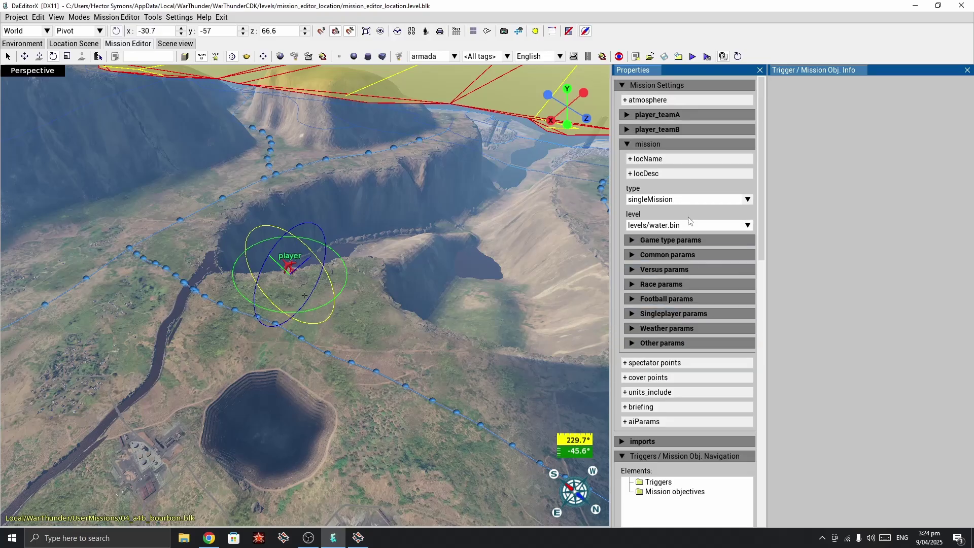
{"action": "left_click", "coordinate": [679, 131]}
{"action": "left_click", "coordinate": [679, 132]}
{"action": "left_click", "coordinate": [678, 84]}
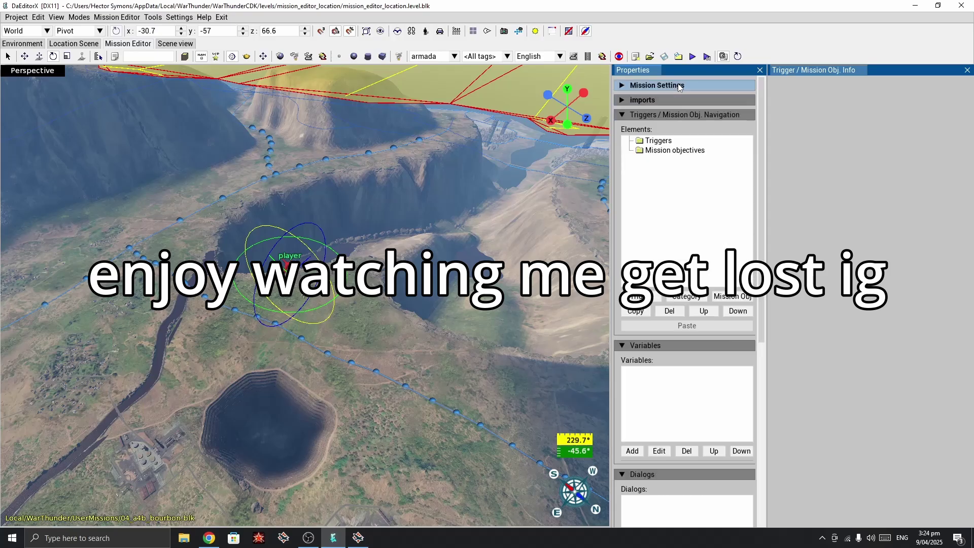
- Add a tags block to the mission's other parameters and set its tag to Western
{"action": "left_click", "coordinate": [677, 84]}
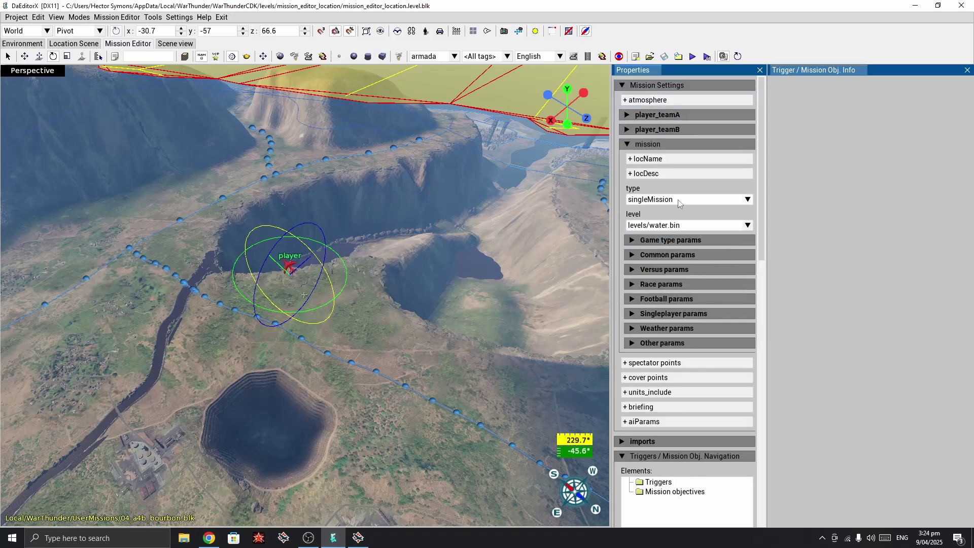
{"action": "left_click", "coordinate": [672, 344]}
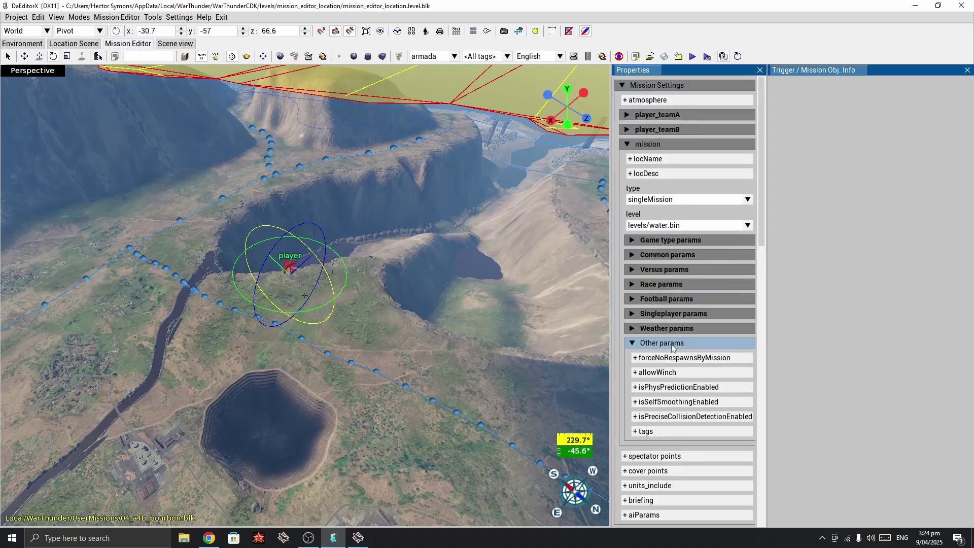
{"action": "scroll", "coordinate": [676, 406], "scroll_direction": "down", "scroll_amount": 3}
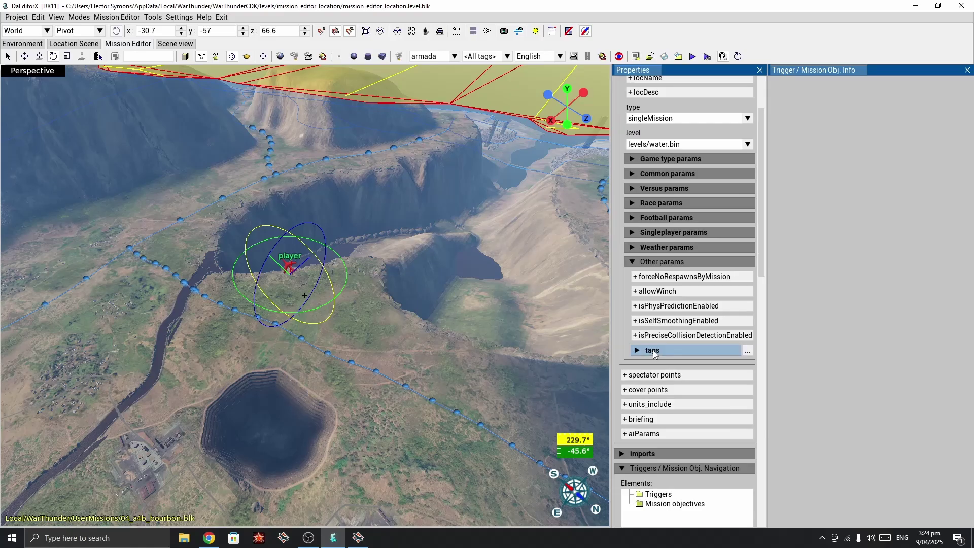
{"action": "left_click", "coordinate": [653, 351]}
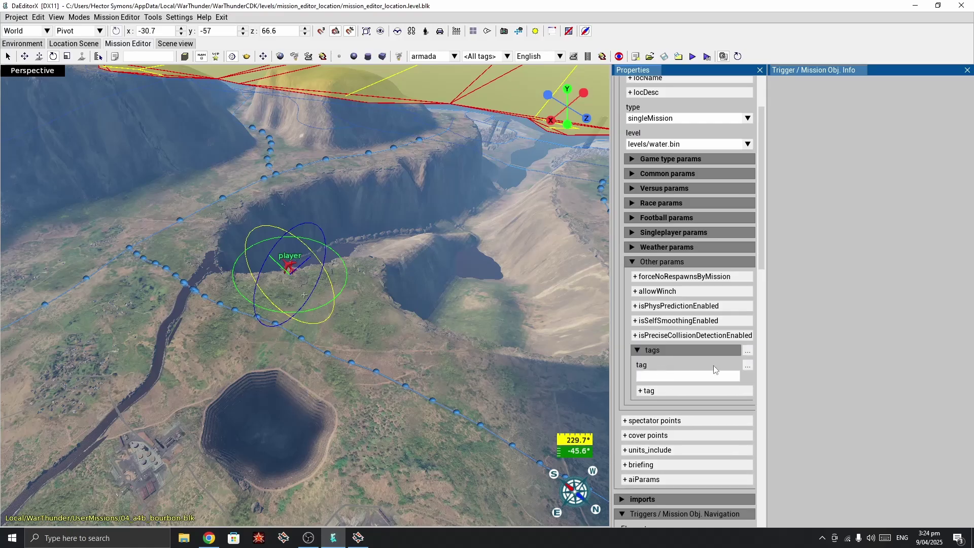
{"action": "left_click", "coordinate": [644, 348]}
{"action": "left_click", "coordinate": [649, 352]}
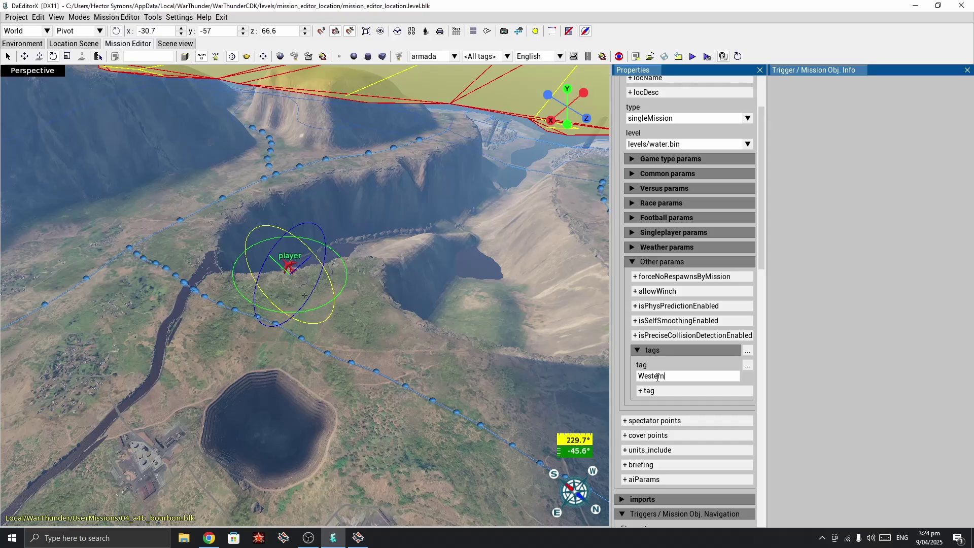
- Add a blank locDesc description field to the mission and expand its other parameters again
{"action": "scroll", "coordinate": [674, 370], "scroll_direction": "up", "scroll_amount": 3}
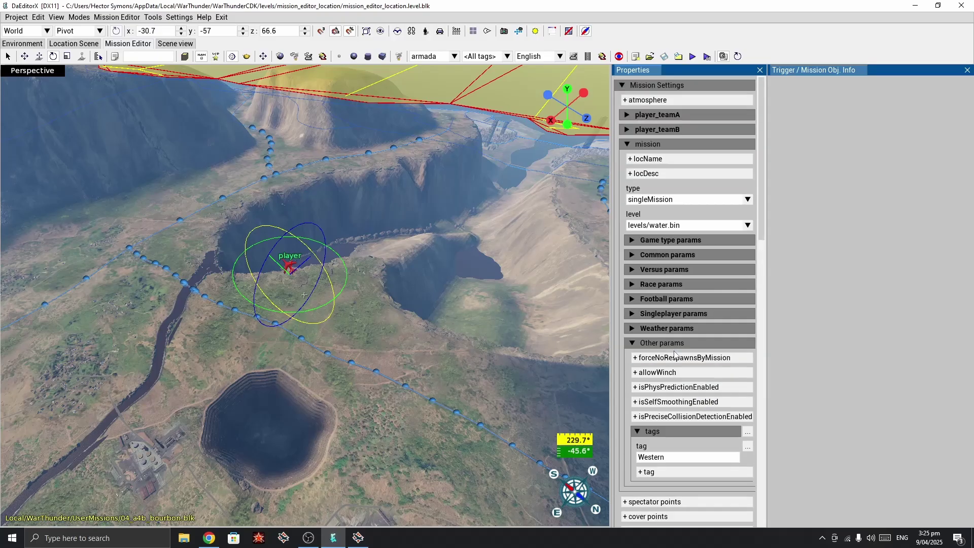
{"action": "left_click", "coordinate": [646, 343]}
{"action": "left_click", "coordinate": [665, 173]}
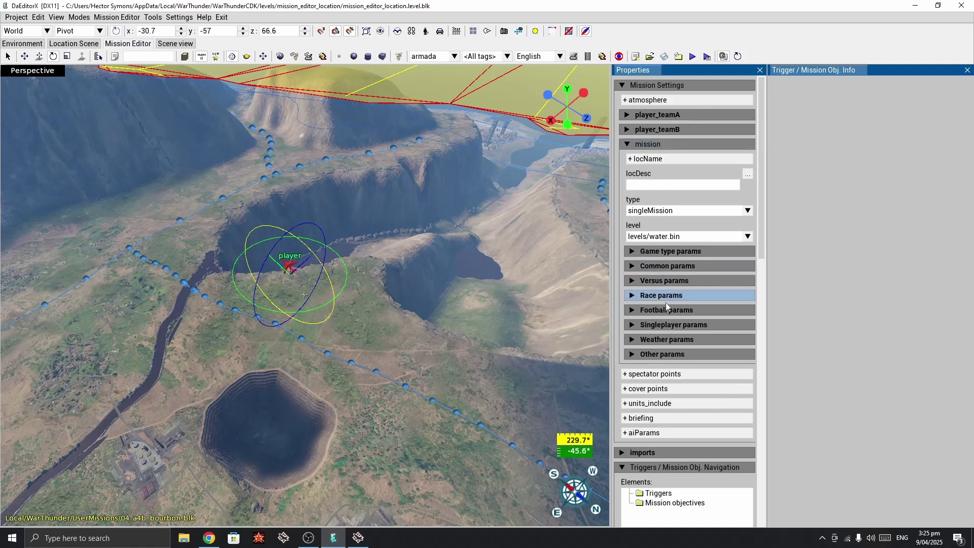
{"action": "left_click", "coordinate": [680, 354]}
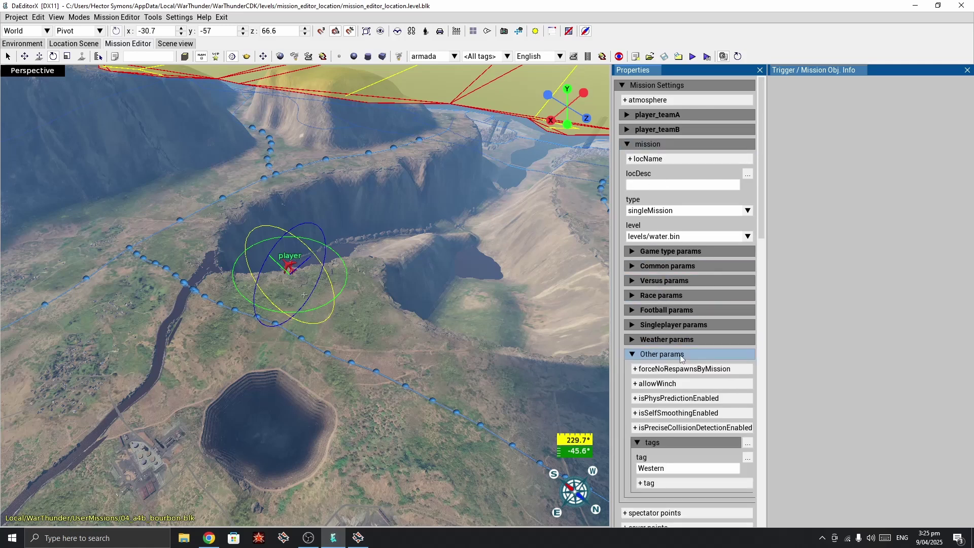
- Switch to War Thunder, view the details of missions/sample_mission, and look through the user missions list
{"action": "left_click", "coordinate": [358, 537]}
{"action": "scroll", "coordinate": [218, 203], "scroll_direction": "up", "scroll_amount": 2}
{"action": "scroll", "coordinate": [195, 244], "scroll_direction": "down", "scroll_amount": 2}
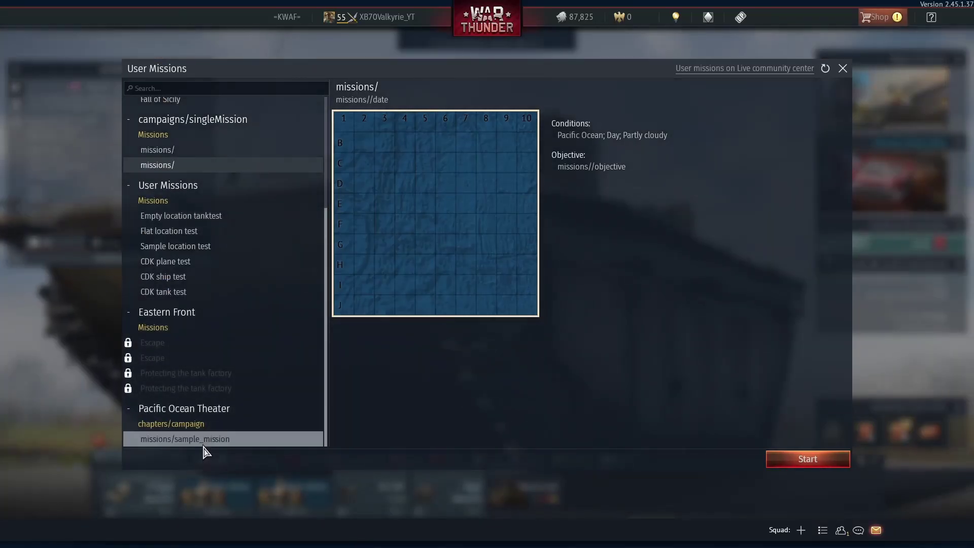
{"action": "left_click", "coordinate": [204, 441]}
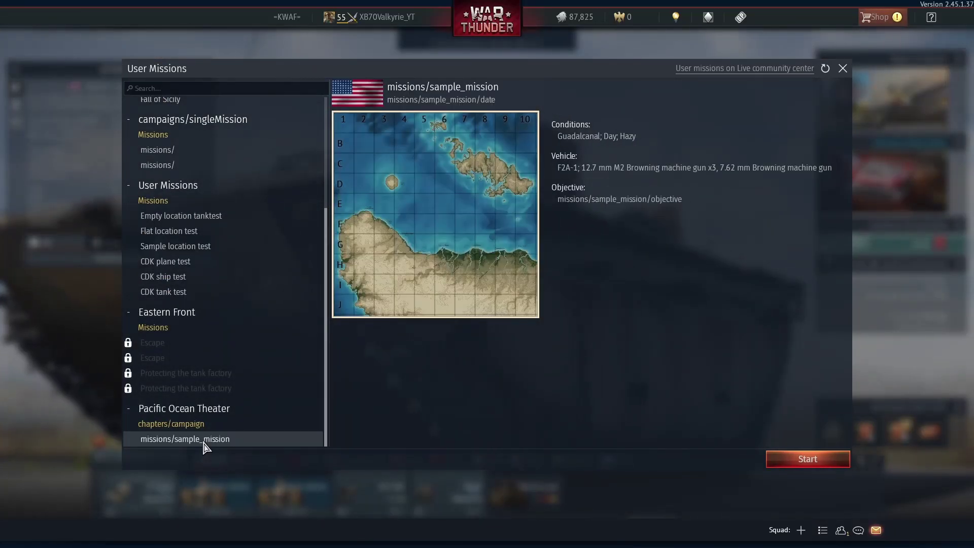
{"action": "scroll", "coordinate": [213, 306], "scroll_direction": "up", "scroll_amount": 3}
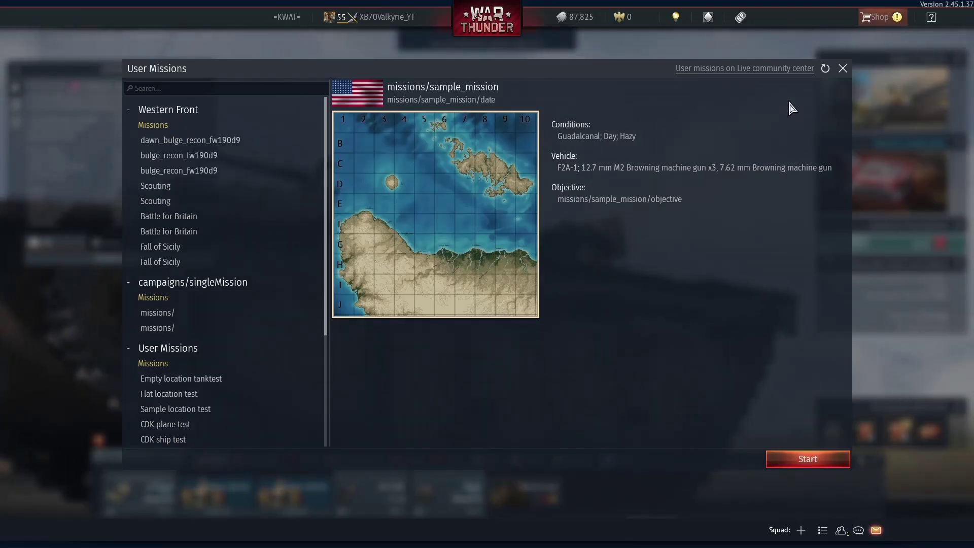
{"action": "scroll", "coordinate": [223, 304], "scroll_direction": "down", "scroll_amount": 3}
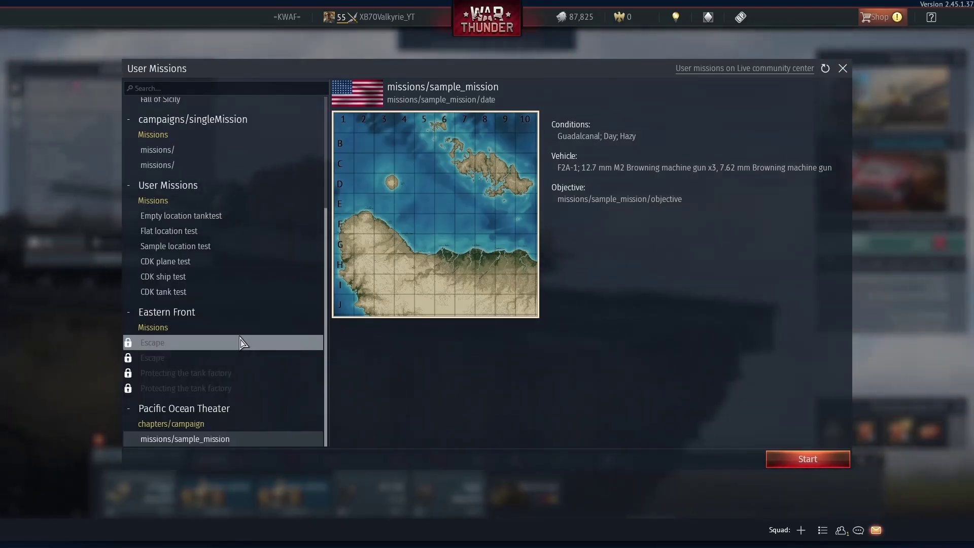
{"action": "scroll", "coordinate": [241, 342], "scroll_direction": "up", "scroll_amount": 3}
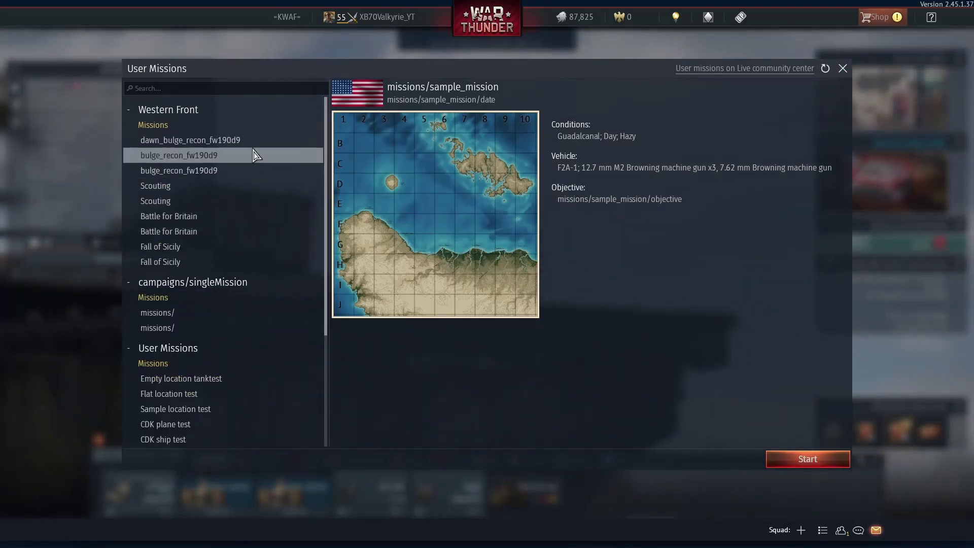
{"action": "scroll", "coordinate": [218, 385], "scroll_direction": "down", "scroll_amount": 3}
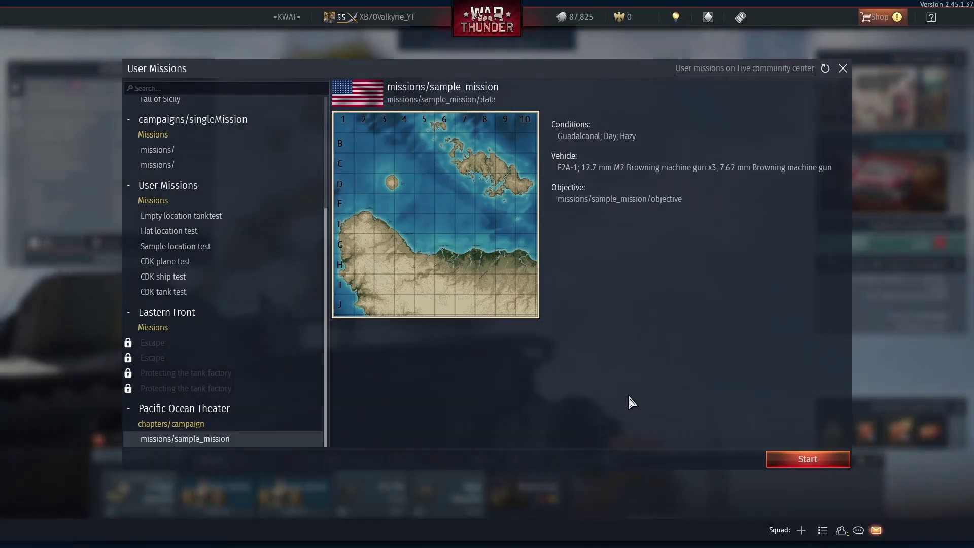
- Return to DaEditorX and inspect the mission's player_teamA, game type, common and versus parameters
{"action": "key", "text": "alt+Tab"}
{"action": "scroll", "coordinate": [680, 383], "scroll_direction": "down", "scroll_amount": 3}
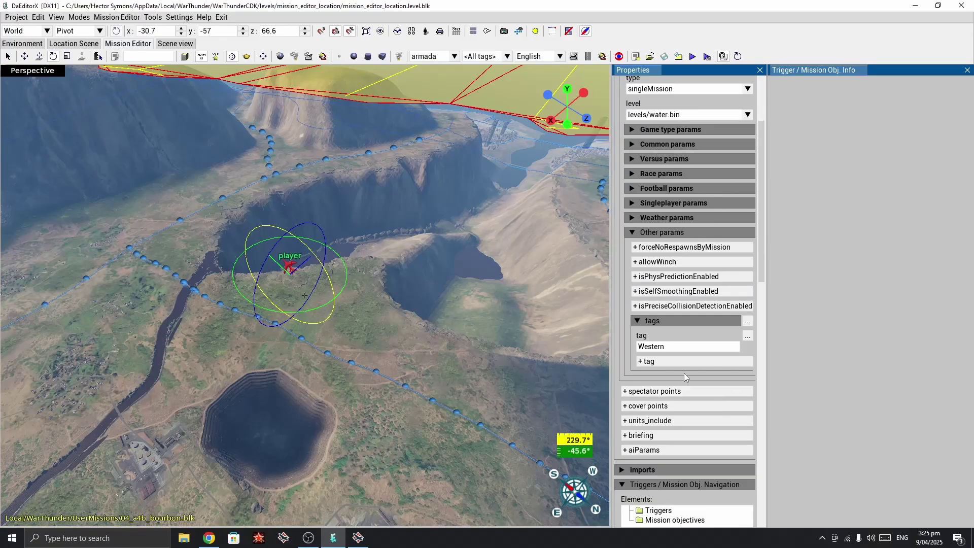
{"action": "scroll", "coordinate": [698, 353], "scroll_direction": "down", "scroll_amount": 4}
{"action": "scroll", "coordinate": [677, 312], "scroll_direction": "down", "scroll_amount": 7}
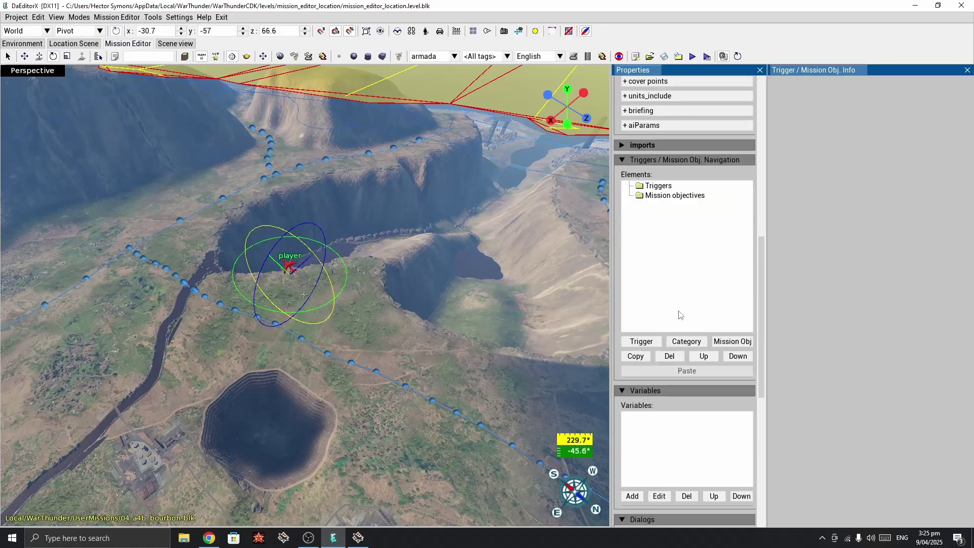
{"action": "scroll", "coordinate": [682, 313], "scroll_direction": "up", "scroll_amount": 14}
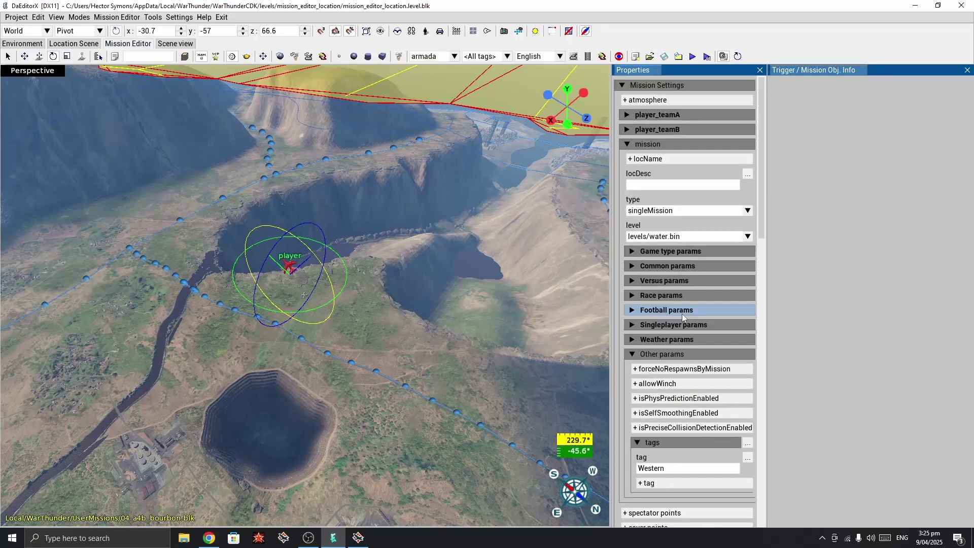
{"action": "left_click", "coordinate": [667, 118]}
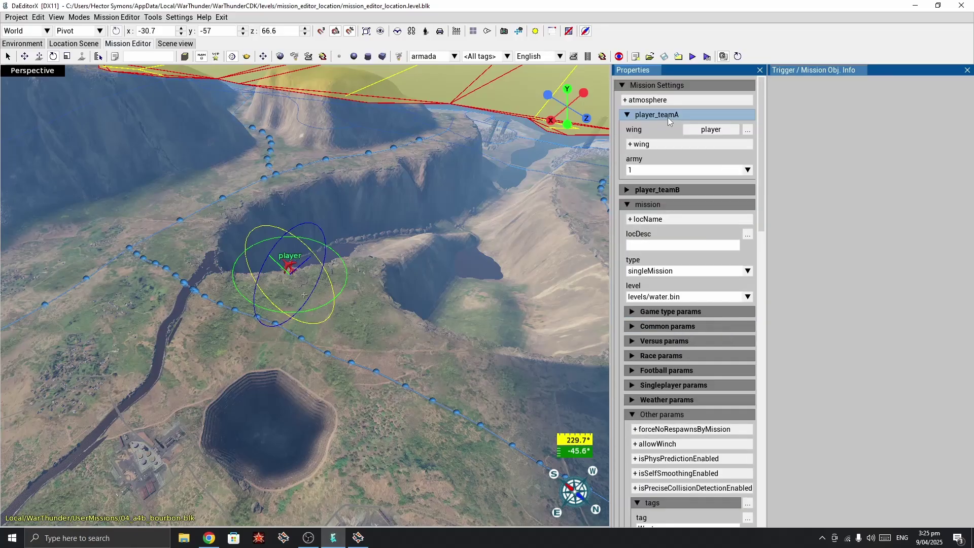
{"action": "left_click", "coordinate": [667, 117]}
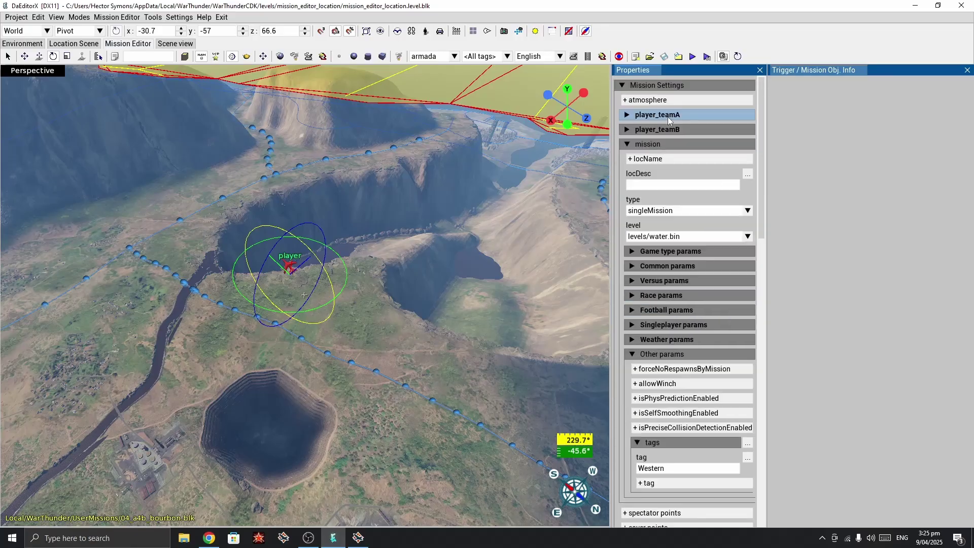
{"action": "left_click", "coordinate": [668, 252]}
{"action": "left_click", "coordinate": [668, 252]}
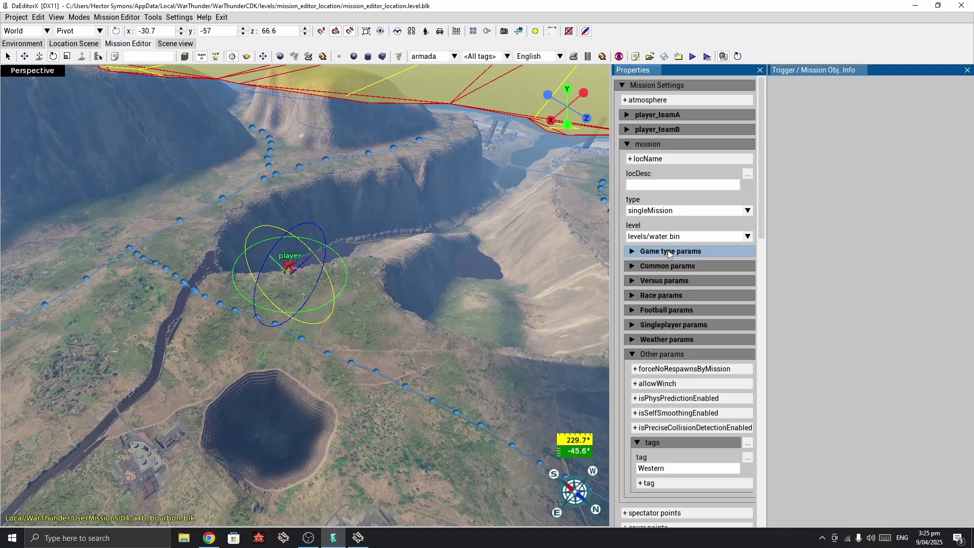
{"action": "left_click", "coordinate": [687, 266]}
{"action": "left_click", "coordinate": [686, 264]}
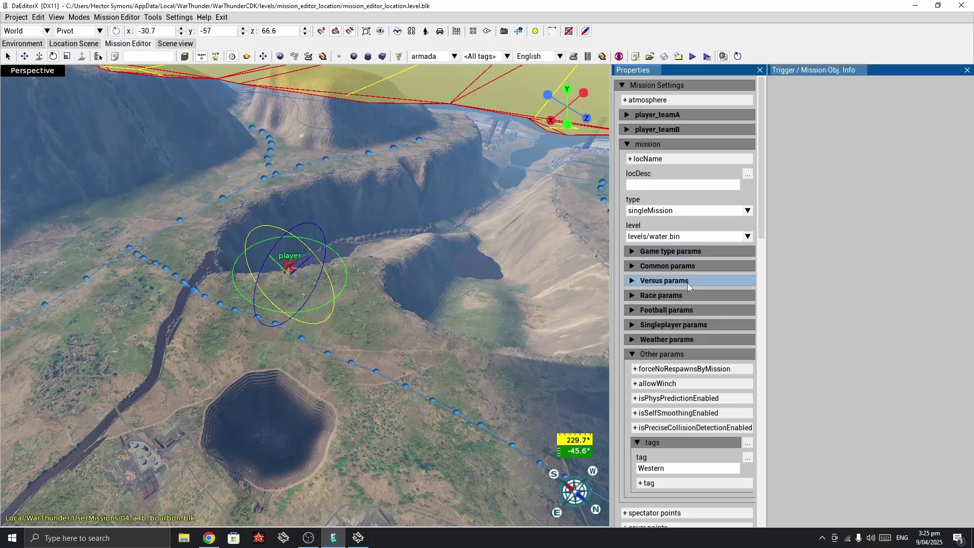
{"action": "left_click", "coordinate": [687, 282]}
{"action": "left_click", "coordinate": [687, 281]}
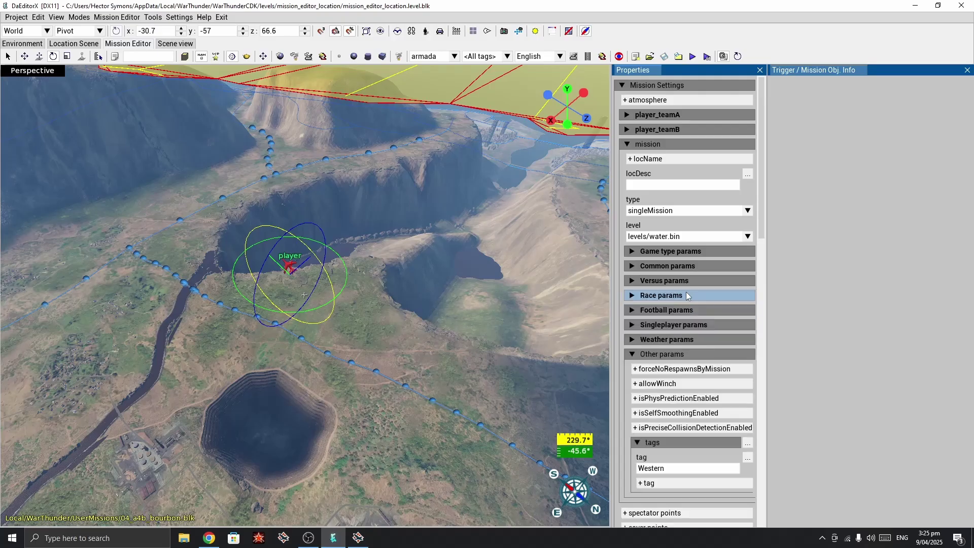
- Add the campaign property to the singleplayer parameters, choose its campaign, and switch to War Thunder's user missions list
{"action": "left_click", "coordinate": [685, 325]}
{"action": "left_click", "coordinate": [684, 340]}
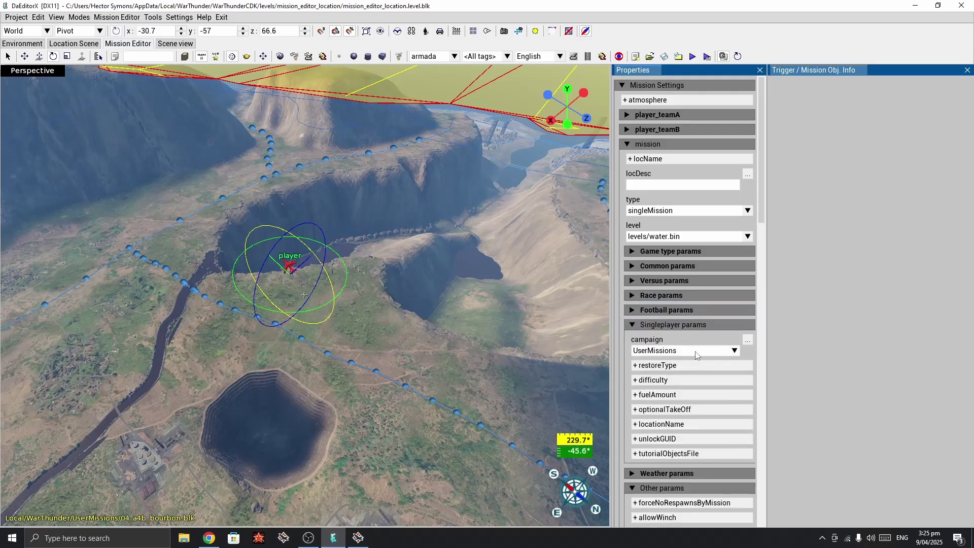
{"action": "left_click", "coordinate": [696, 352]}
{"action": "left_click", "coordinate": [683, 383]}
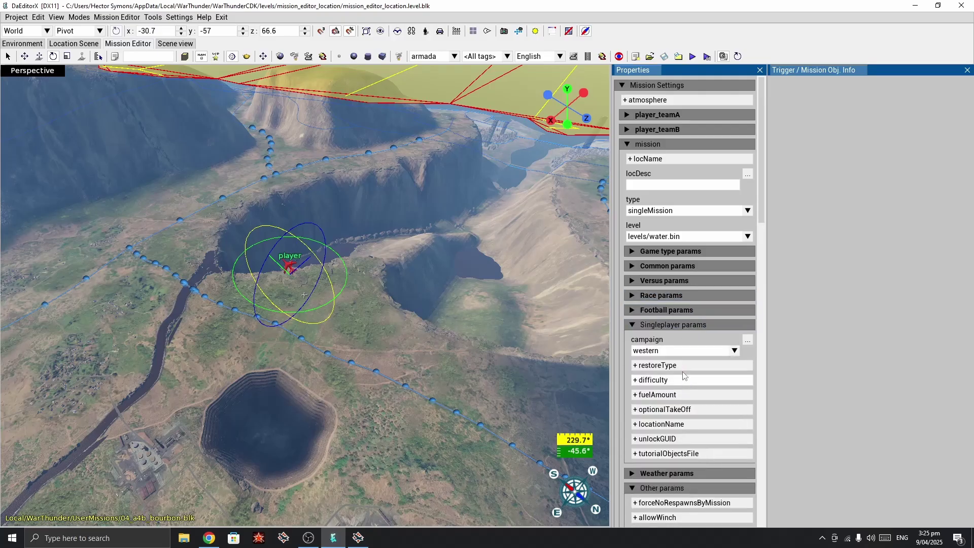
{"action": "left_click", "coordinate": [672, 328]}
{"action": "left_click", "coordinate": [368, 540]}
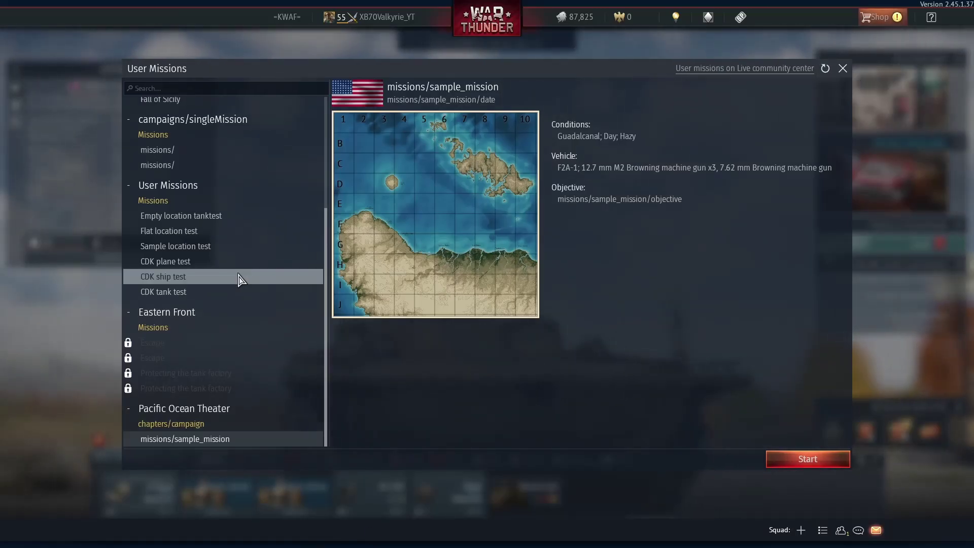
- Check the user missions list, switch to DaEditorX and back to War Thunder, refresh the list, and select the missions/ entry under Western Front
{"action": "scroll", "coordinate": [224, 335], "scroll_direction": "up", "scroll_amount": 5}
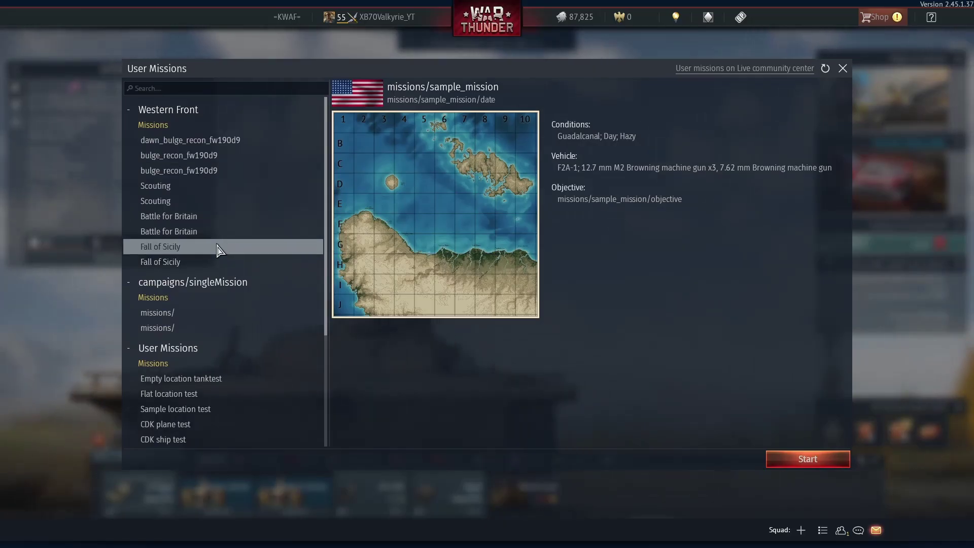
{"action": "key", "text": "alt+Tab"}
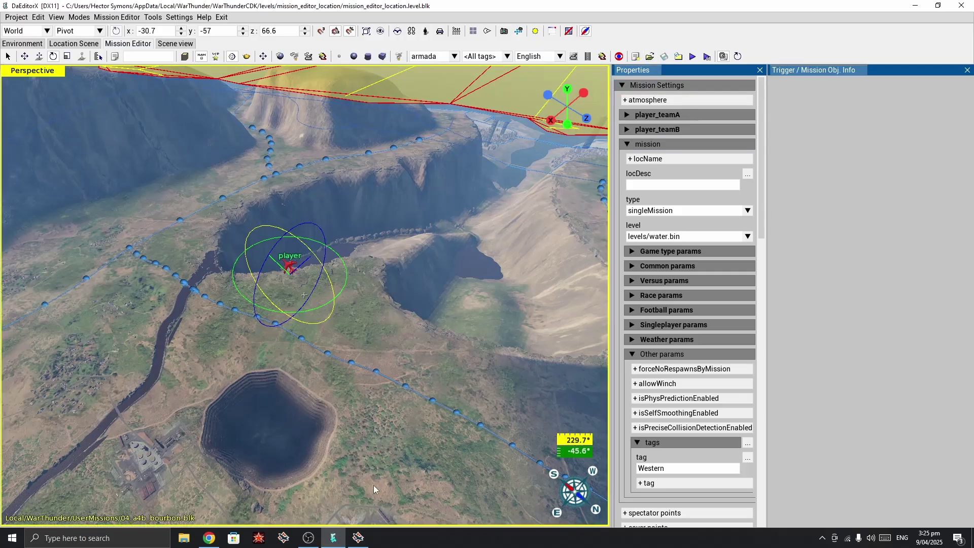
{"action": "left_click", "coordinate": [359, 539]}
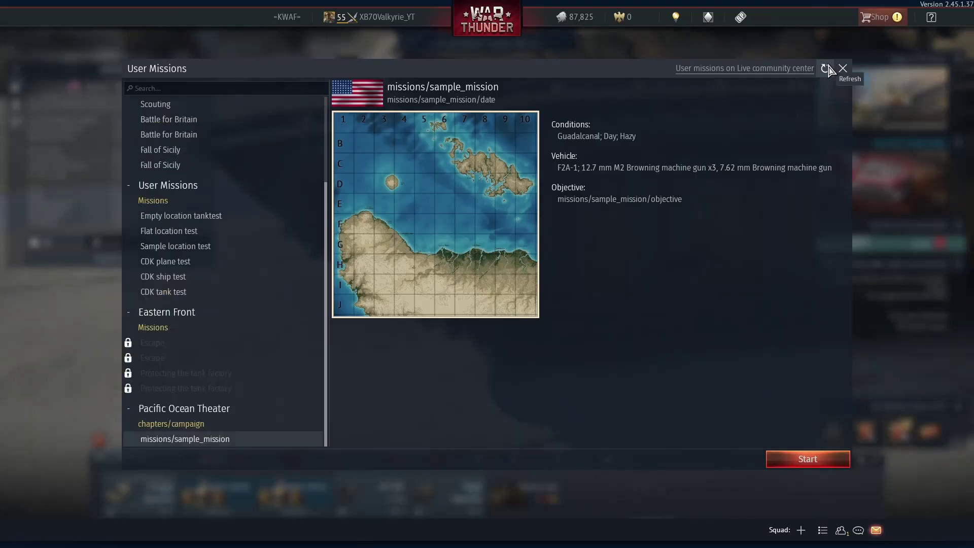
{"action": "scroll", "coordinate": [193, 276], "scroll_direction": "up", "scroll_amount": 3}
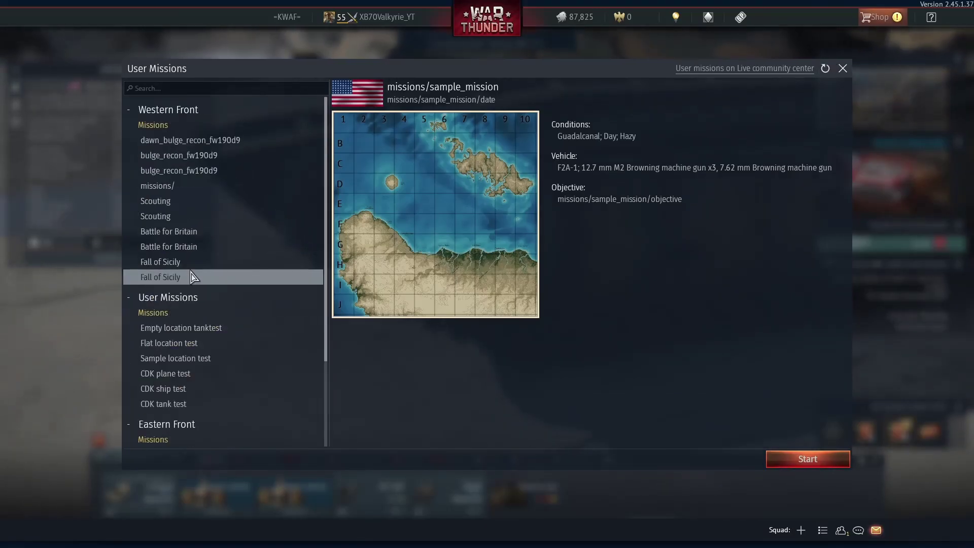
{"action": "left_click", "coordinate": [206, 191]}
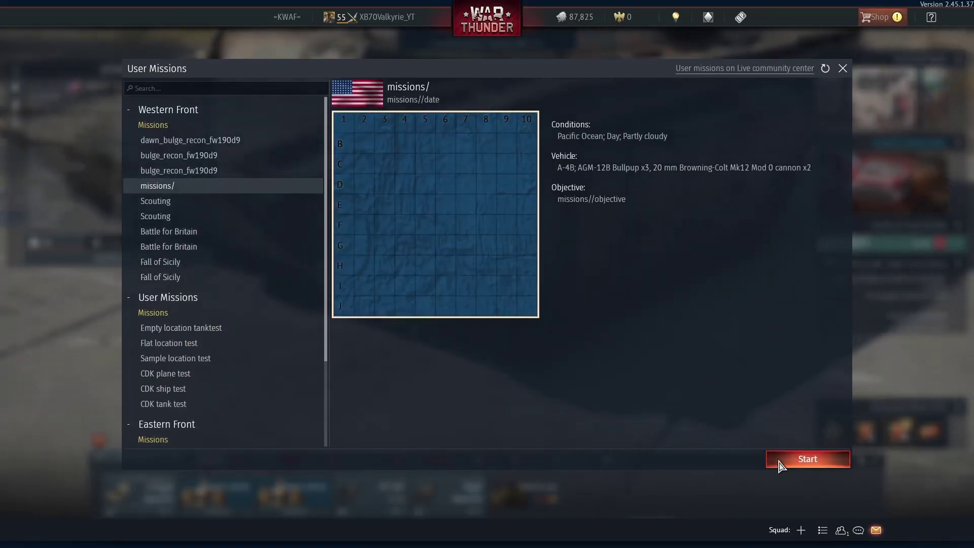
- Start the mission in Realistic Battles, test-fly the A-4B at 100% throttle, and fire and steer an AGM-12B Bullpup
{"action": "left_click", "coordinate": [797, 461]}
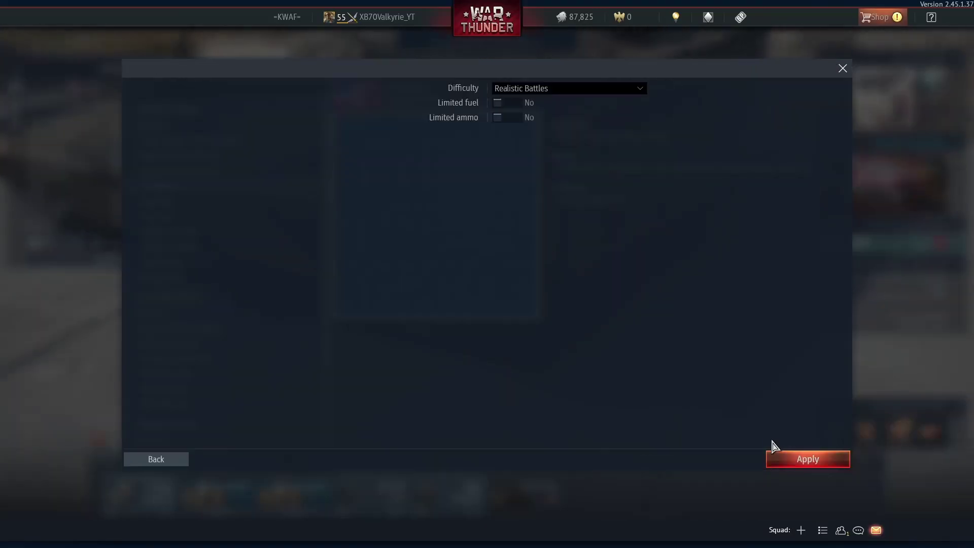
{"action": "left_click", "coordinate": [805, 459]}
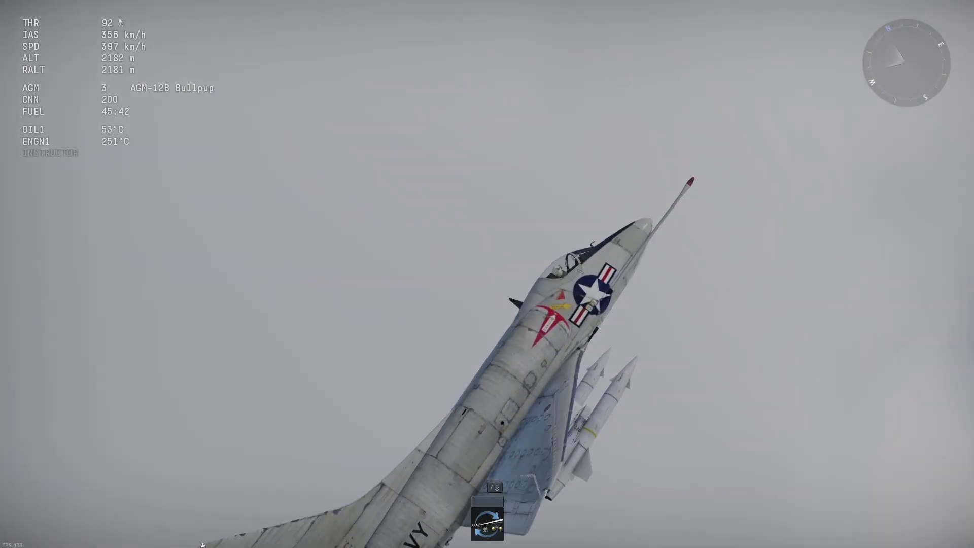
{"action": "key", "text": "w"}
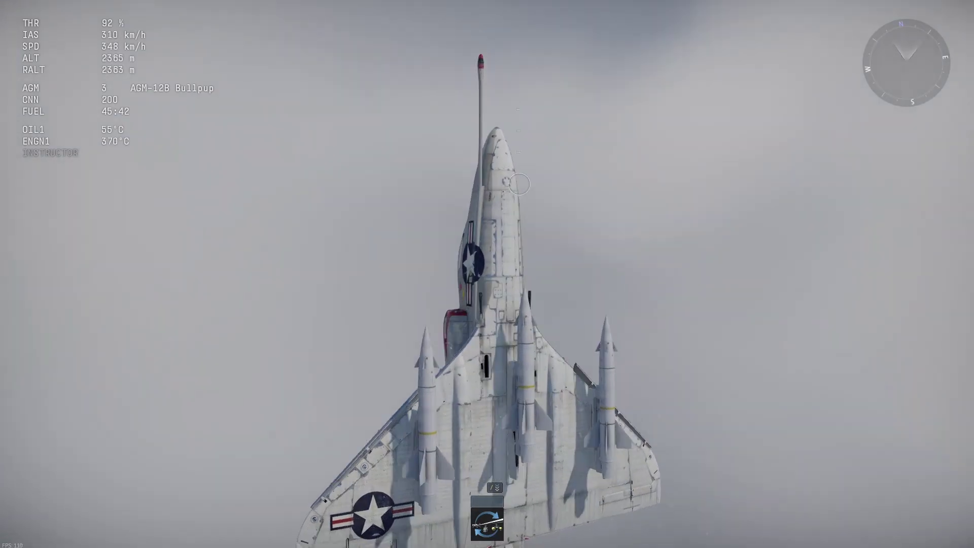
{"action": "key", "text": "w"}
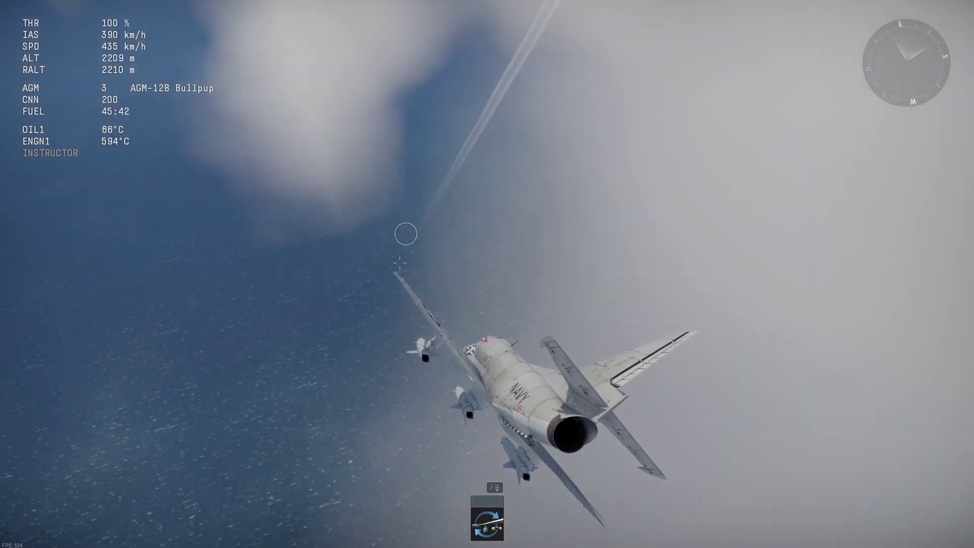
{"action": "key", "text": "c"}
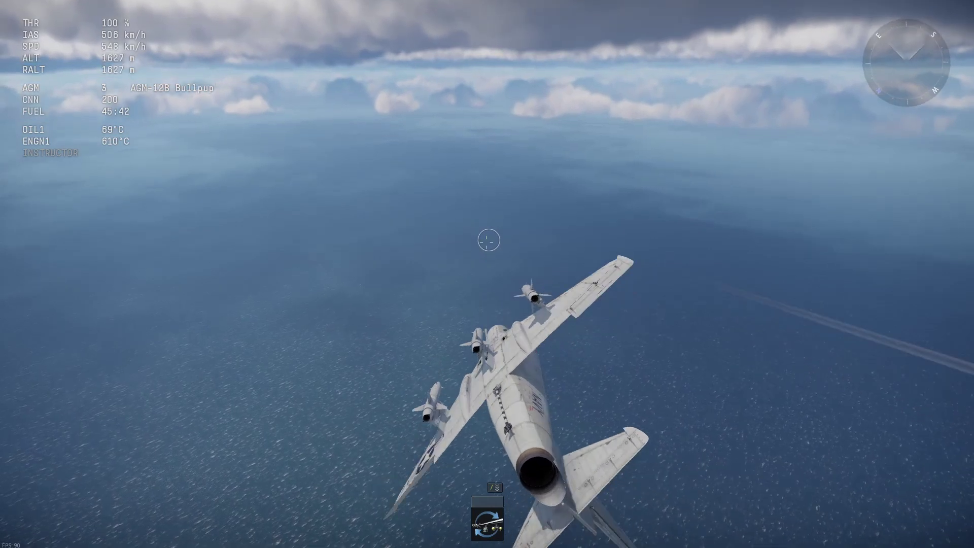
{"action": "key", "text": "space"}
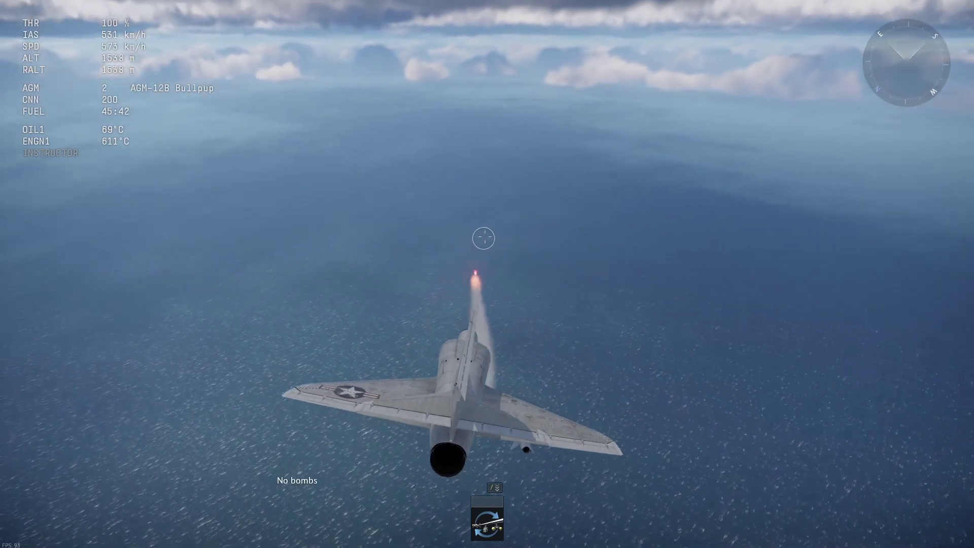
{"action": "key", "text": "Up"}
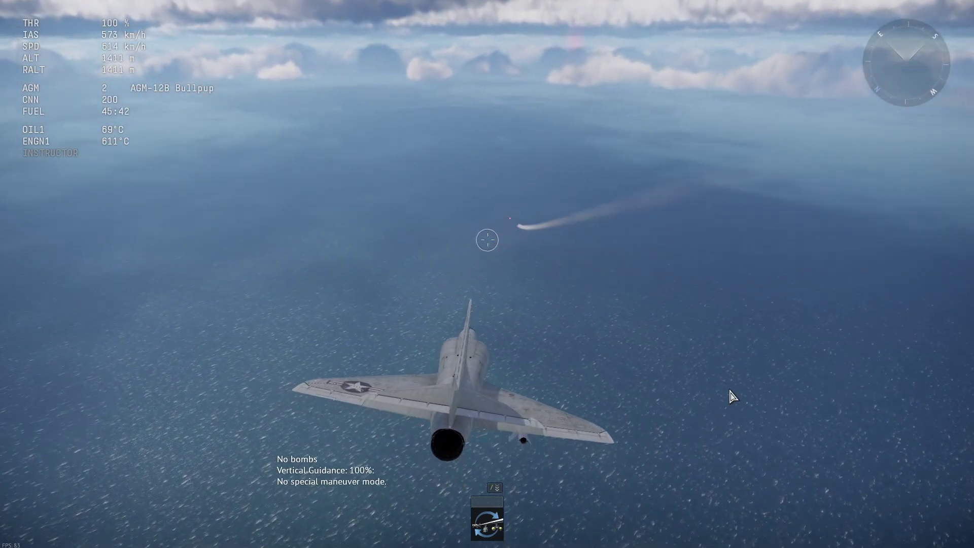
- End the test flight and return to the hangar
{"action": "key", "text": "Escape"}
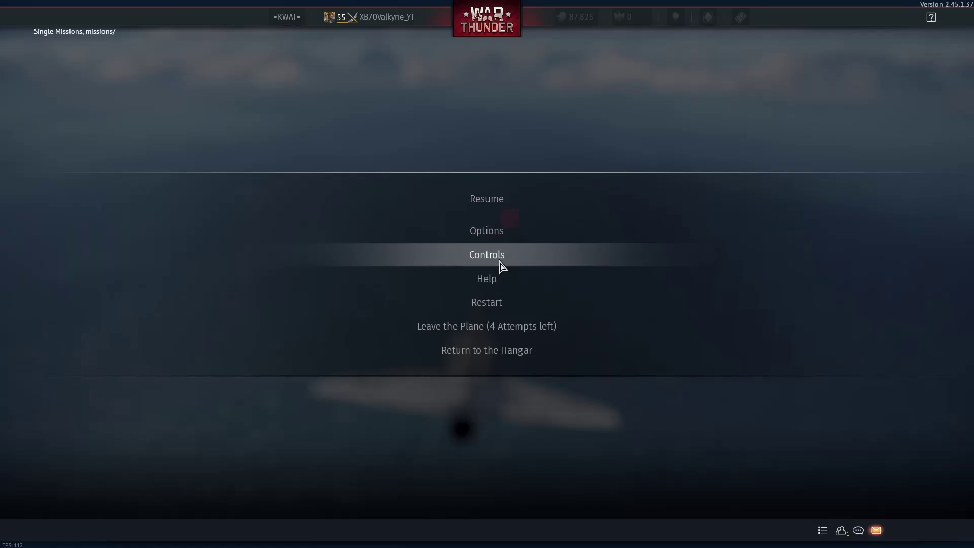
{"action": "left_click", "coordinate": [496, 350]}
{"action": "left_click", "coordinate": [462, 293]}
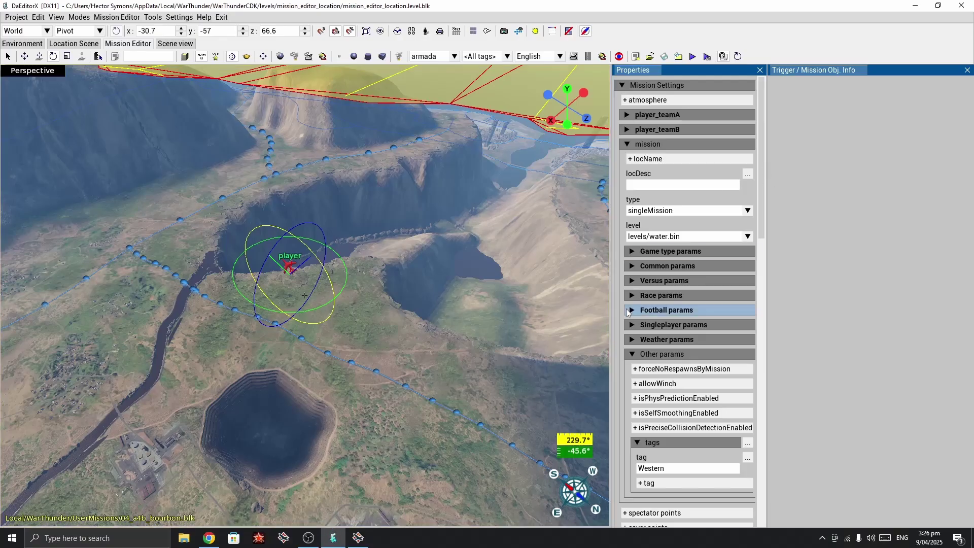
- In DaEditorX, set the mission's level to levels/air_equatorial_island.bin
{"action": "left_click", "coordinate": [698, 239]}
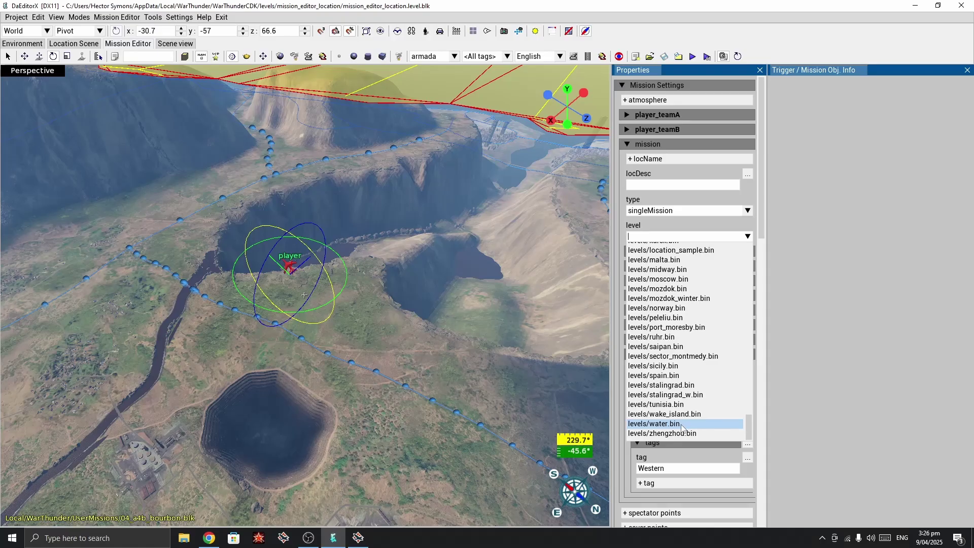
{"action": "scroll", "coordinate": [681, 428], "scroll_direction": "up", "scroll_amount": 15}
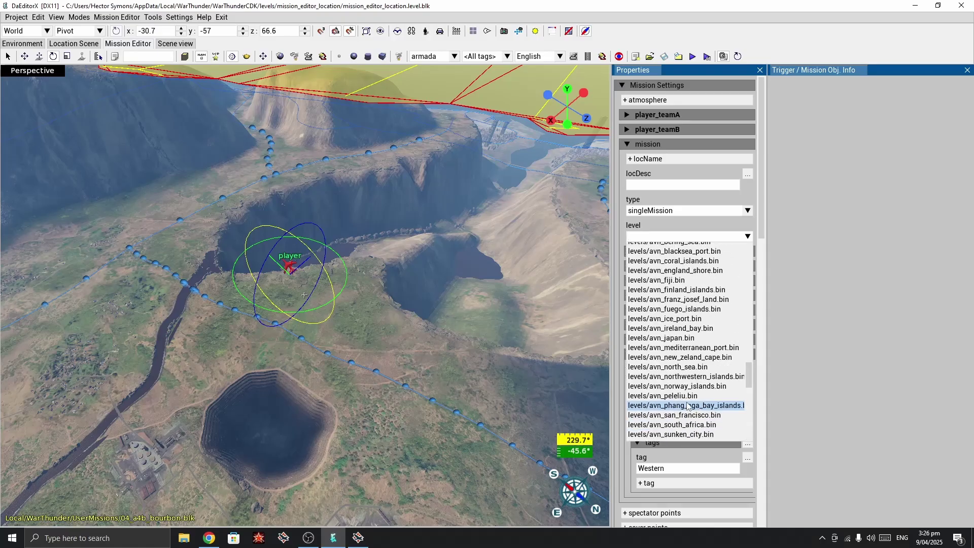
{"action": "scroll", "coordinate": [687, 406], "scroll_direction": "up", "scroll_amount": 10}
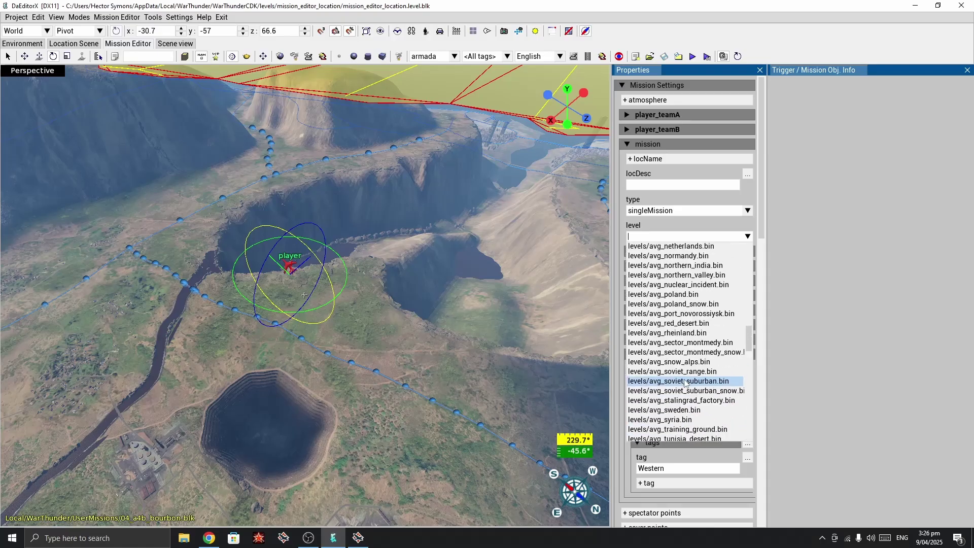
{"action": "scroll", "coordinate": [685, 383], "scroll_direction": "up", "scroll_amount": 13}
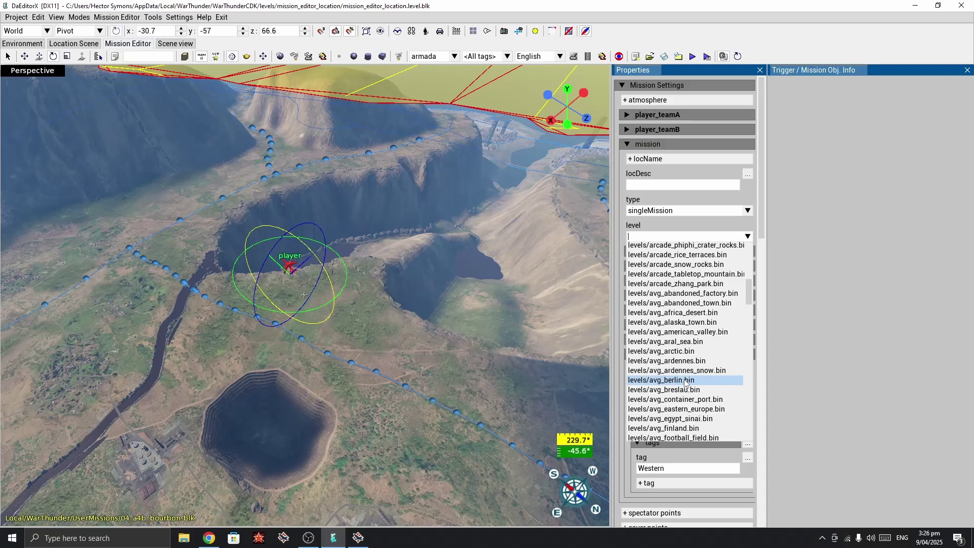
{"action": "scroll", "coordinate": [685, 383], "scroll_direction": "up", "scroll_amount": 8}
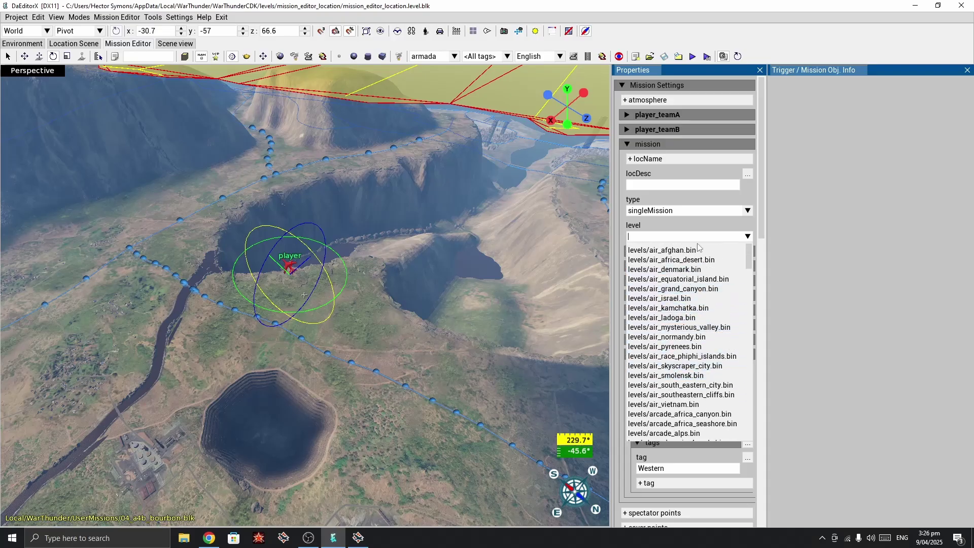
{"action": "left_click", "coordinate": [695, 280]}
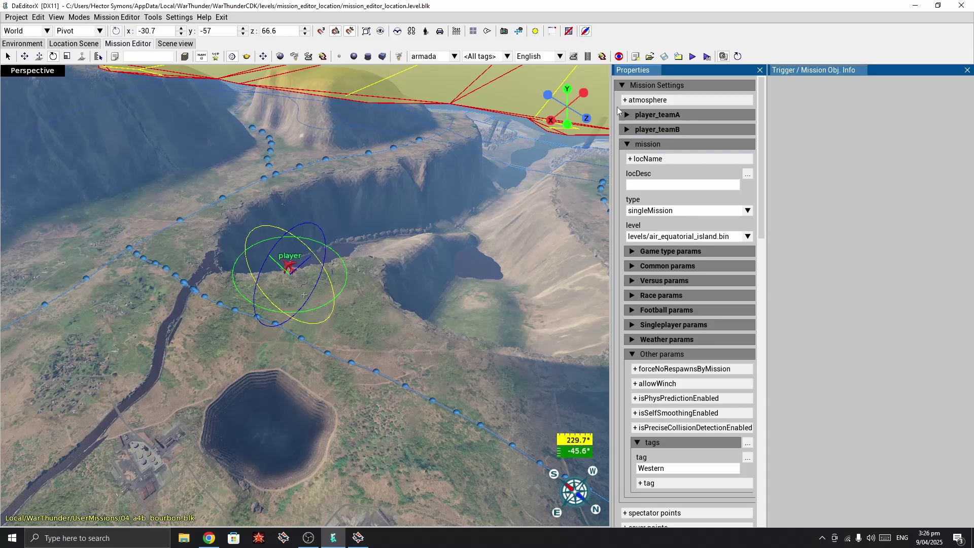
- Switch to War Thunder, refresh the user missions list, and select the missions/ entry under Western Front again
{"action": "left_click", "coordinate": [358, 538]}
{"action": "left_click", "coordinate": [499, 492]}
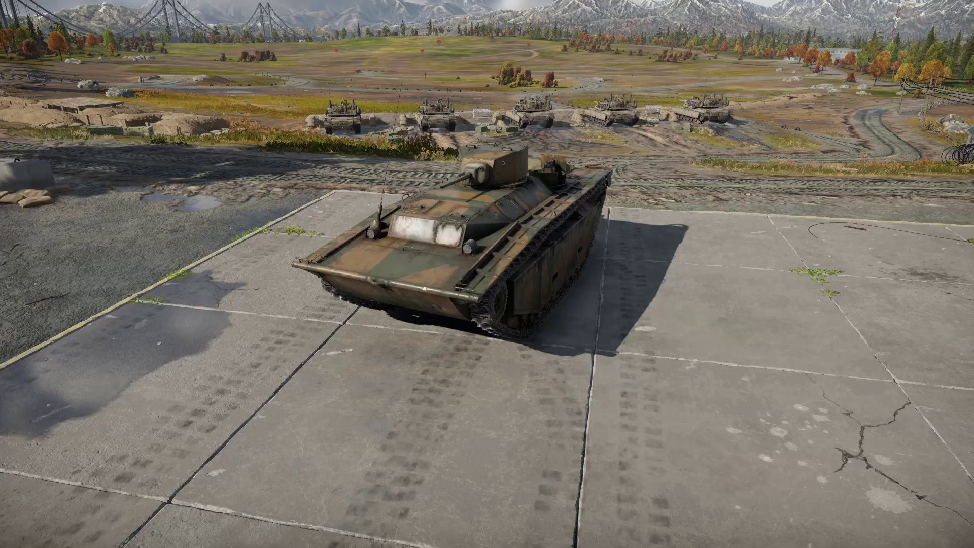
{"action": "left_click", "coordinate": [213, 188]}
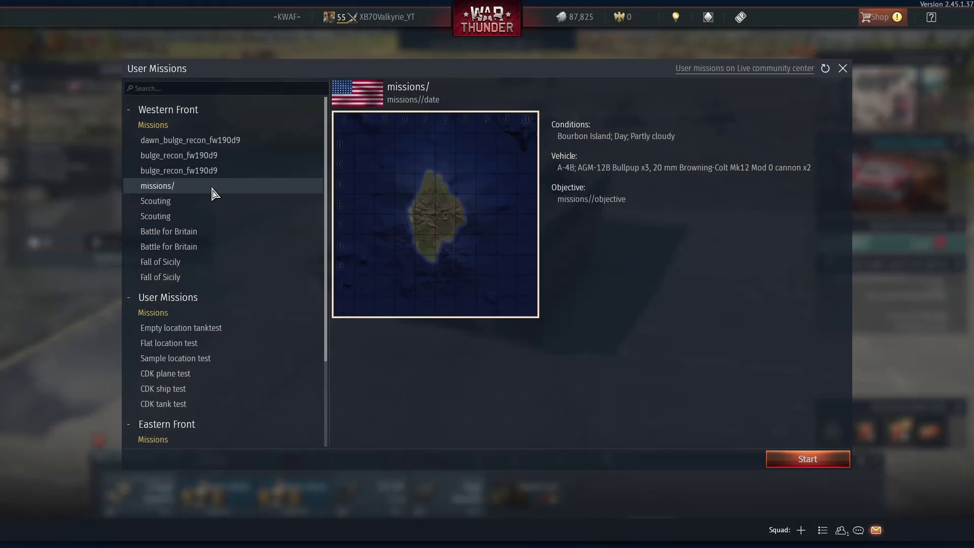
{"action": "left_click", "coordinate": [824, 70]}
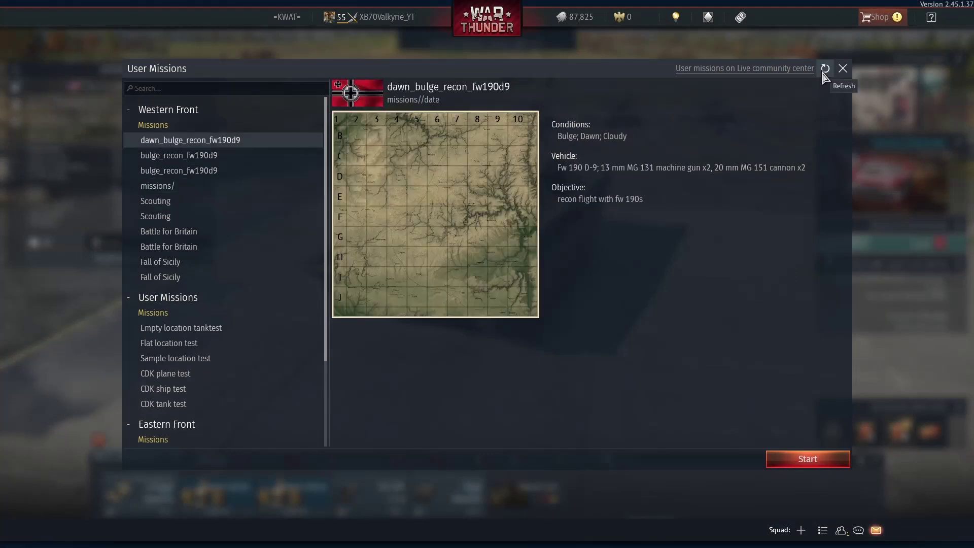
{"action": "left_click", "coordinate": [208, 186]}
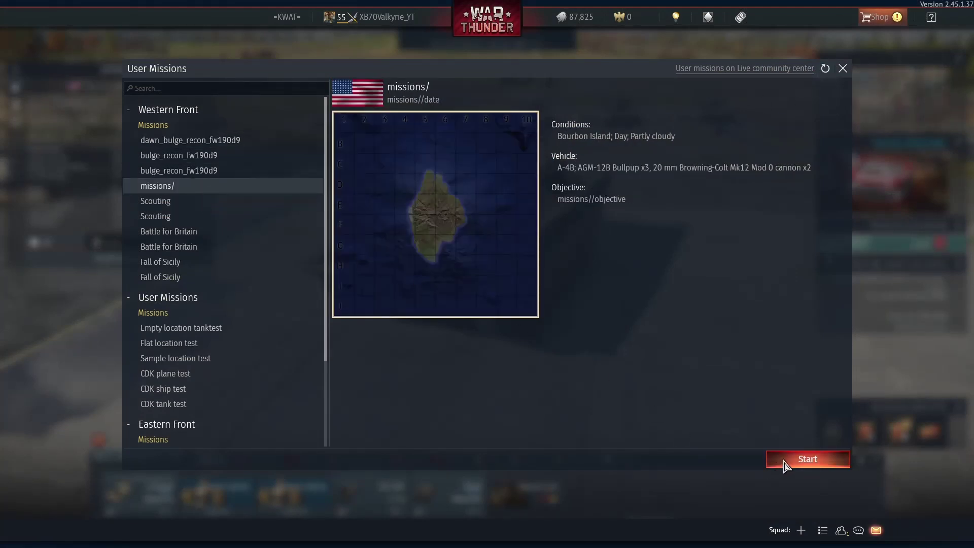
- Start the Bourbon Island mission and test-fly the A-4B over the terrain at 100% throttle
{"action": "left_click", "coordinate": [807, 459]}
{"action": "left_click", "coordinate": [807, 458]}
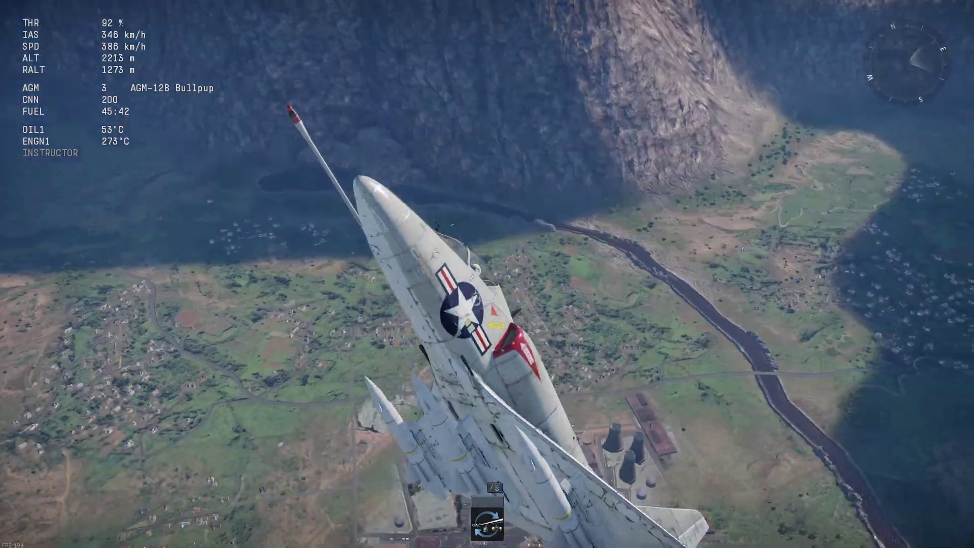
{"action": "key", "text": "w"}
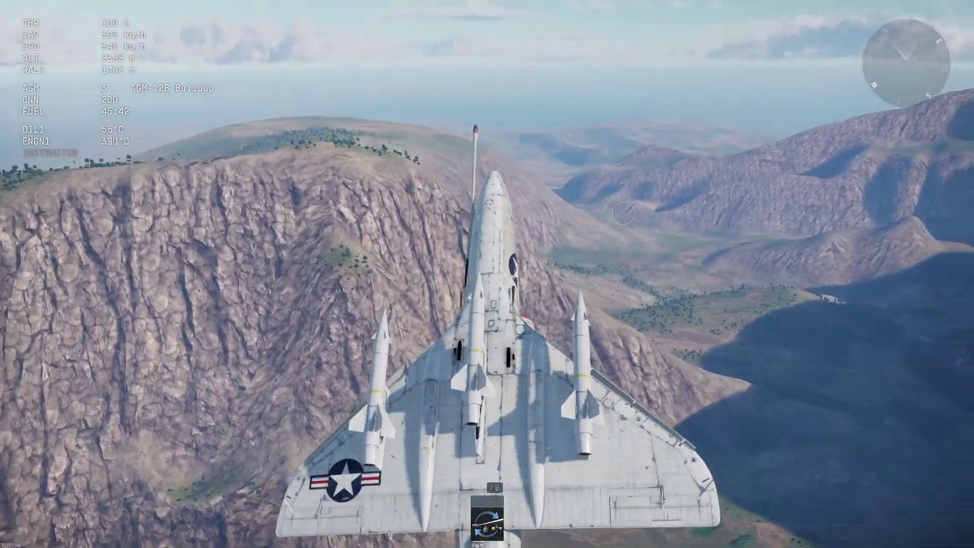
{"action": "key", "text": "d"}
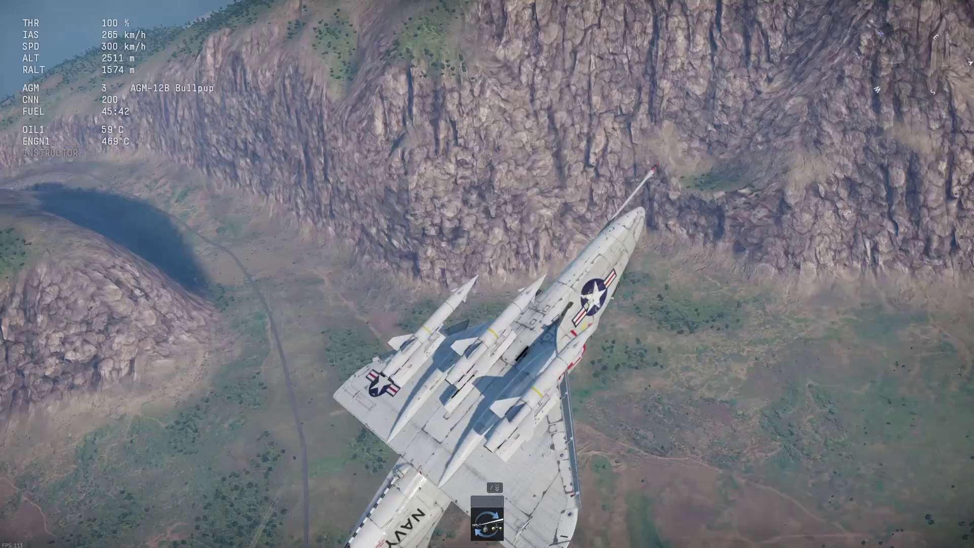
{"action": "key", "text": "a"}
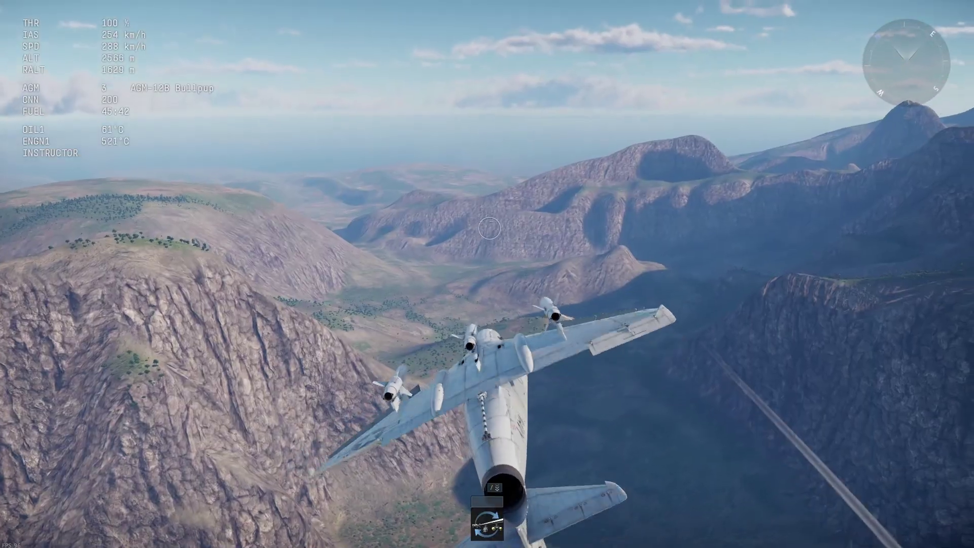